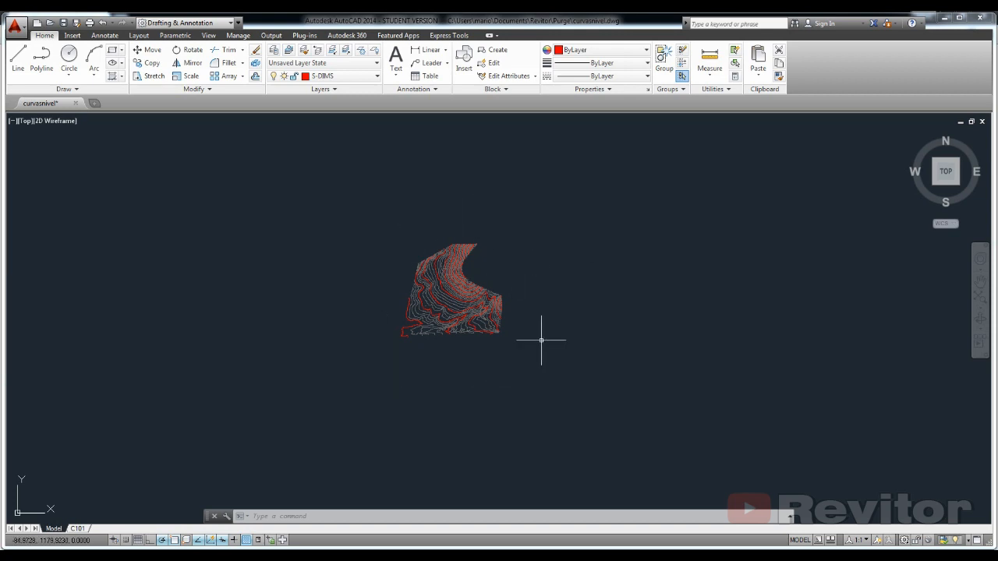
Examine the contour polylines and their elevation labels across the site drawing, picking a few individual contours
left_click(506, 265)
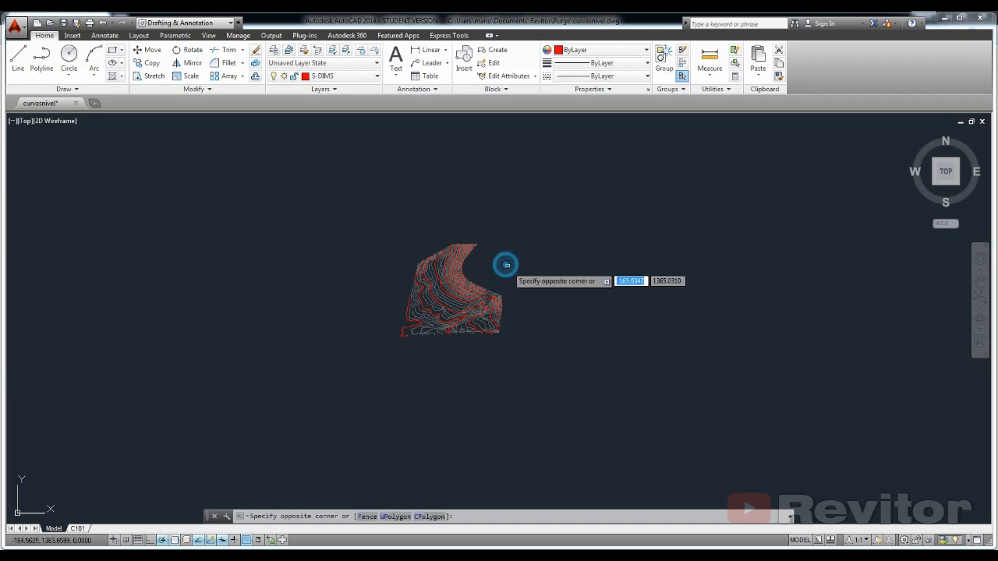
left_click(557, 277)
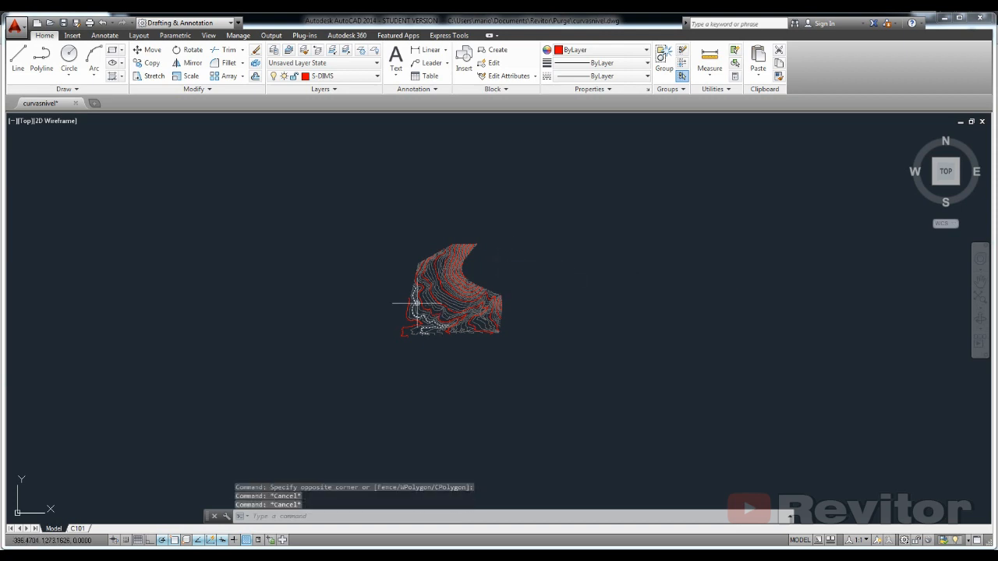
scroll(412, 308, "up", 10)
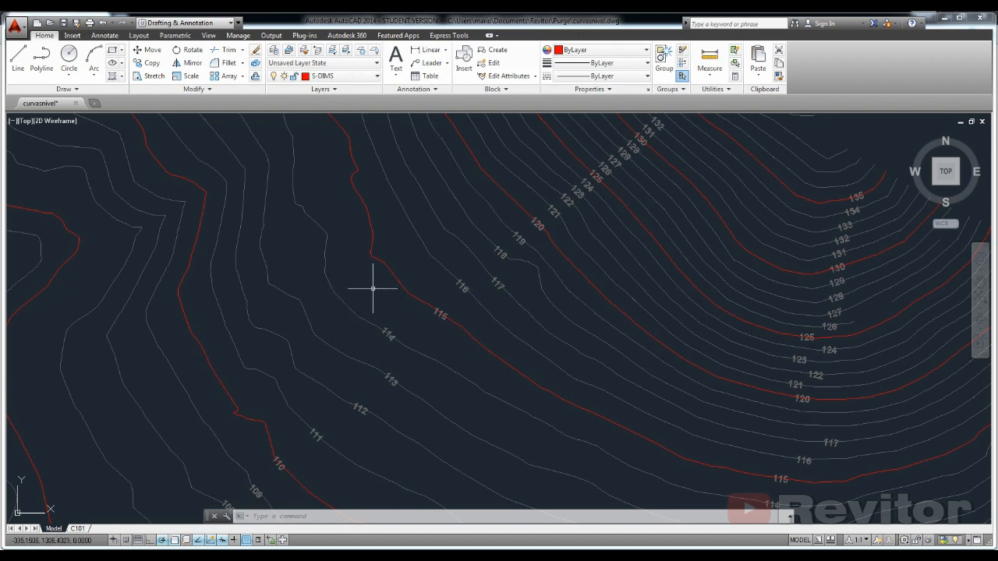
left_click(359, 312)
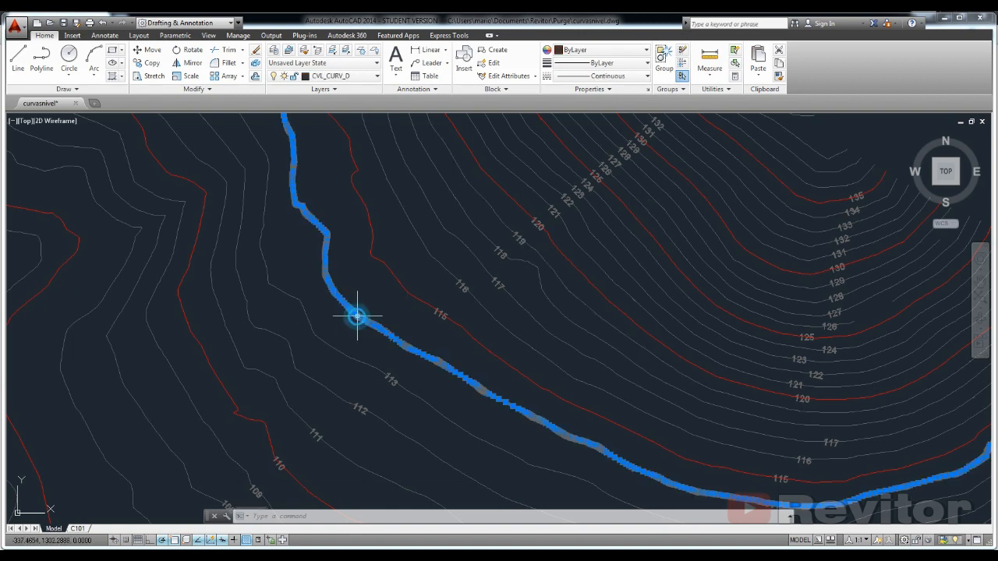
left_click(329, 345)
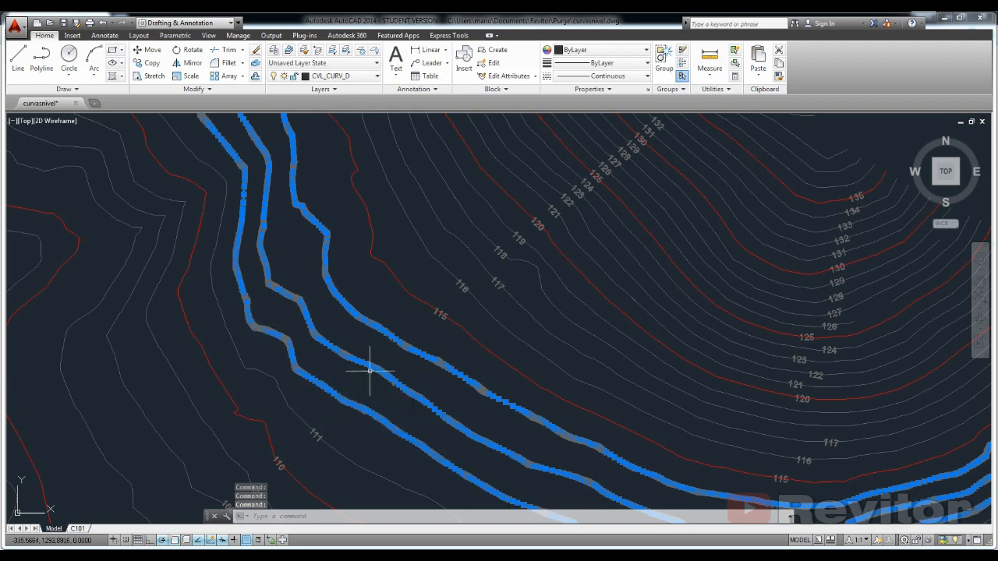
key("Escape")
key("Escape")
scroll(369, 369, "down", 3)
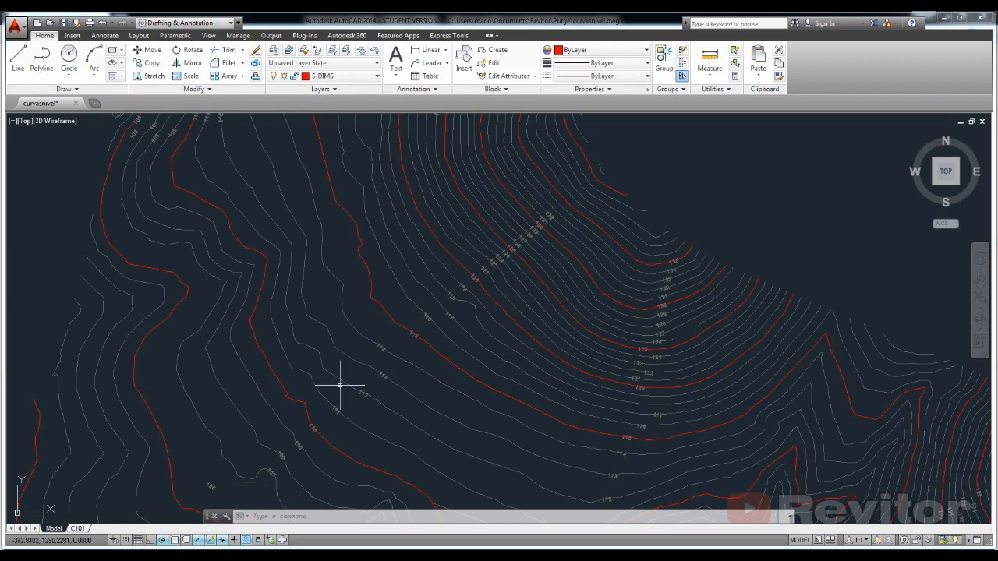
scroll(337, 390, "down", 5)
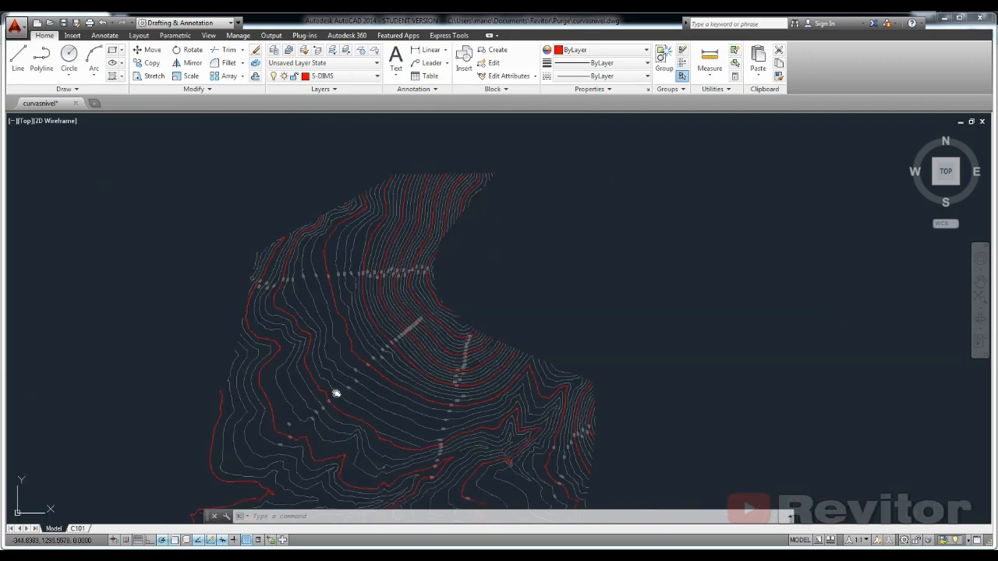
scroll(335, 392, "up", 1)
scroll(384, 310, "up", 5)
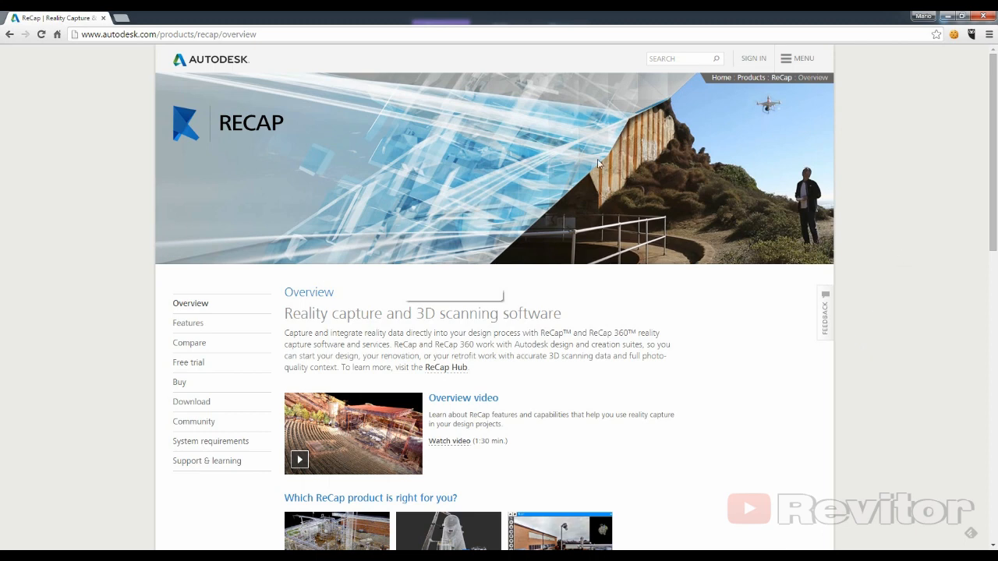
Switch to the browser and review the Autodesk ReCap overview page, including its product comparison and trial section
left_click(916, 249)
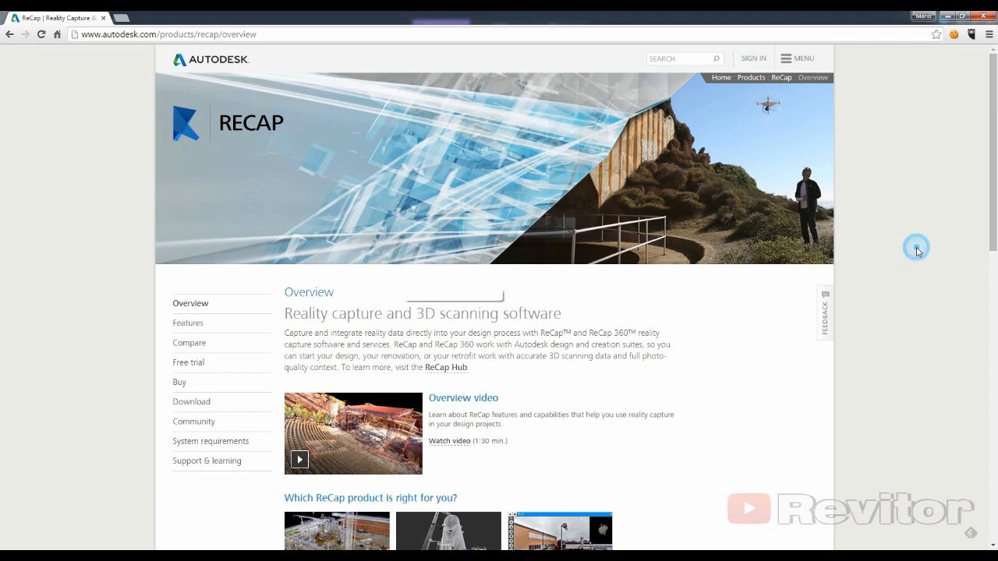
scroll(918, 251, "down", 3)
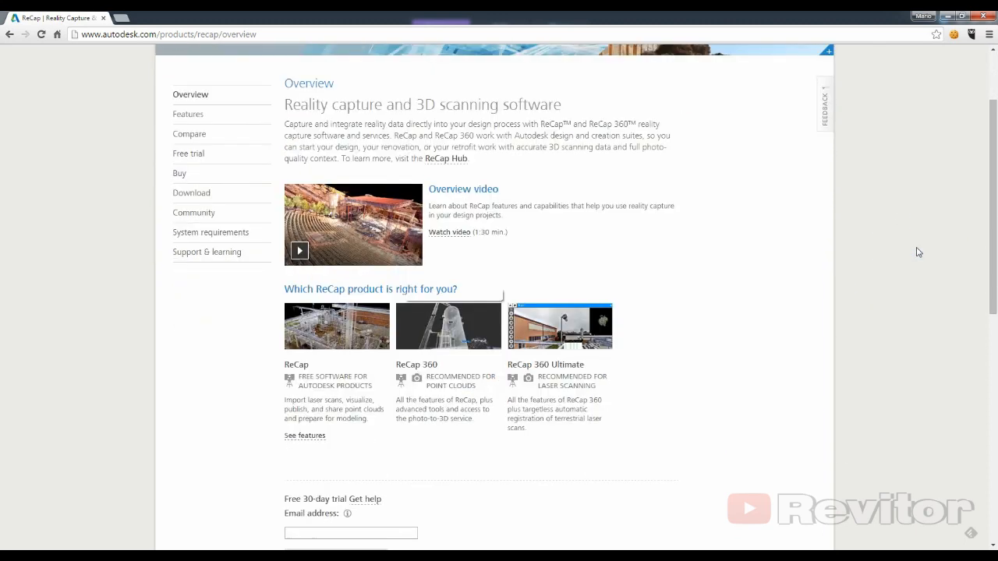
scroll(918, 251, "up", 2)
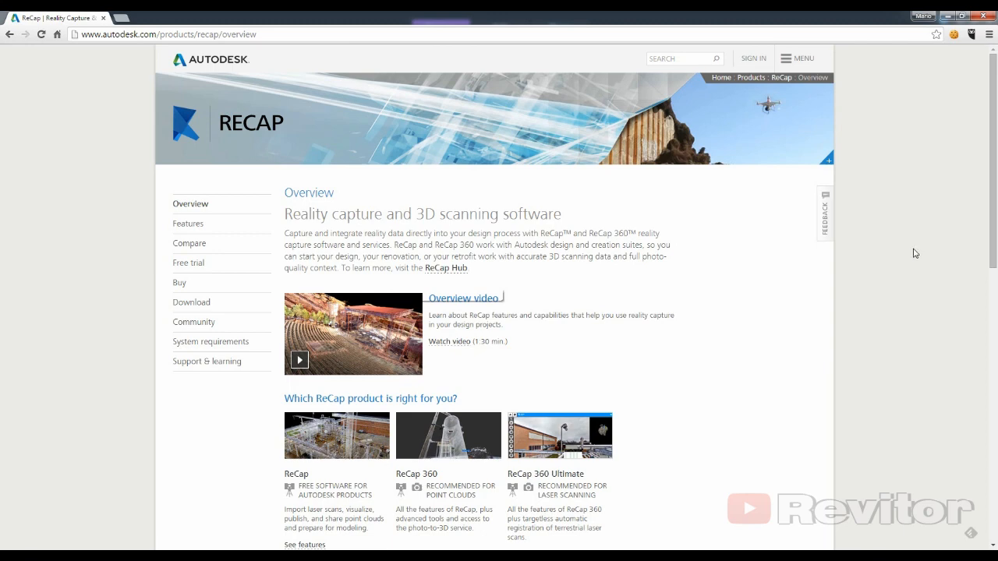
scroll(914, 252, "down", 2)
scroll(913, 252, "down", 1)
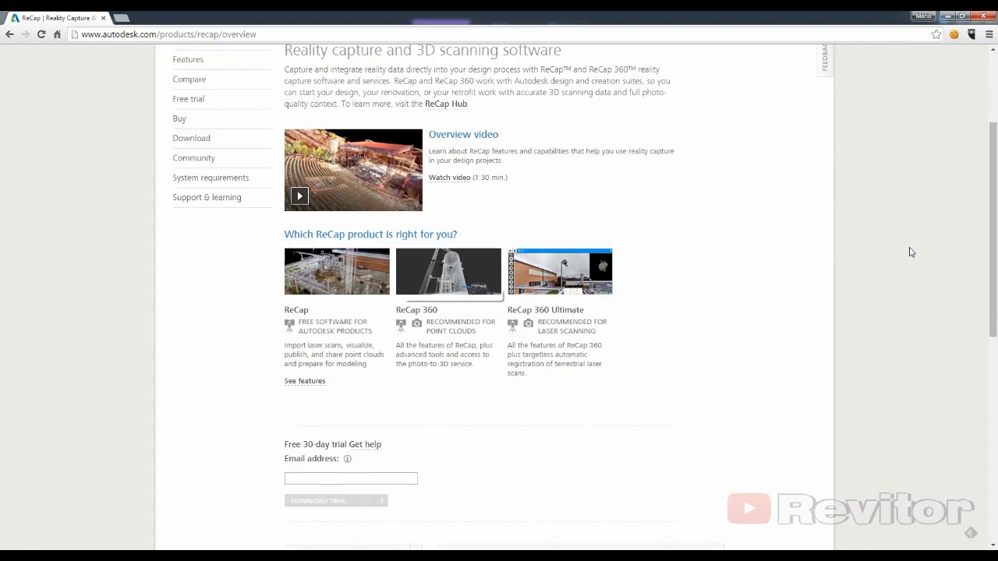
scroll(911, 251, "up", 2)
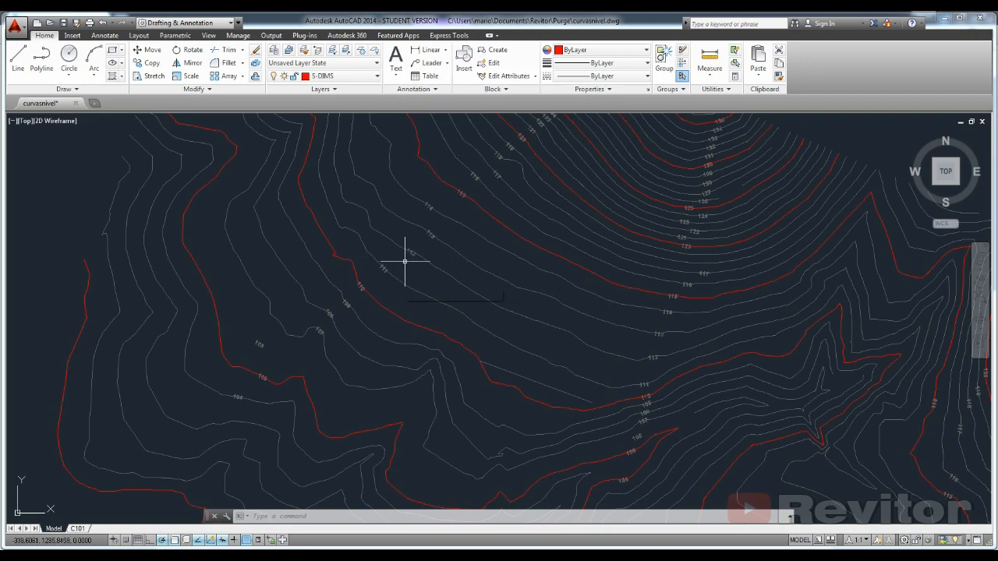
In the AutoCAD contour drawing, show the properties of the contour labelled 113 and set its elevation to 113
scroll(428, 267, "down", 2)
scroll(443, 274, "up", 4)
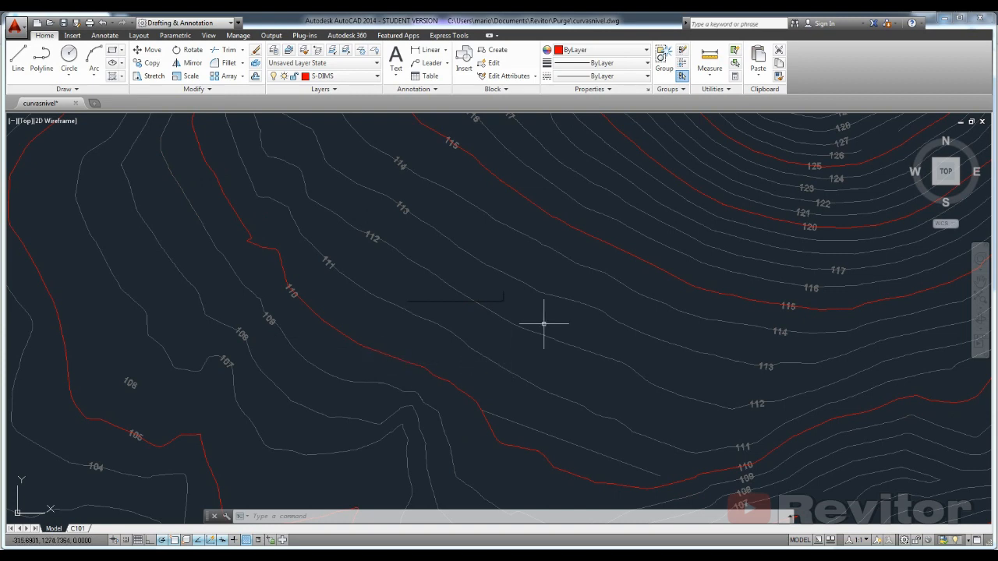
left_click(579, 302)
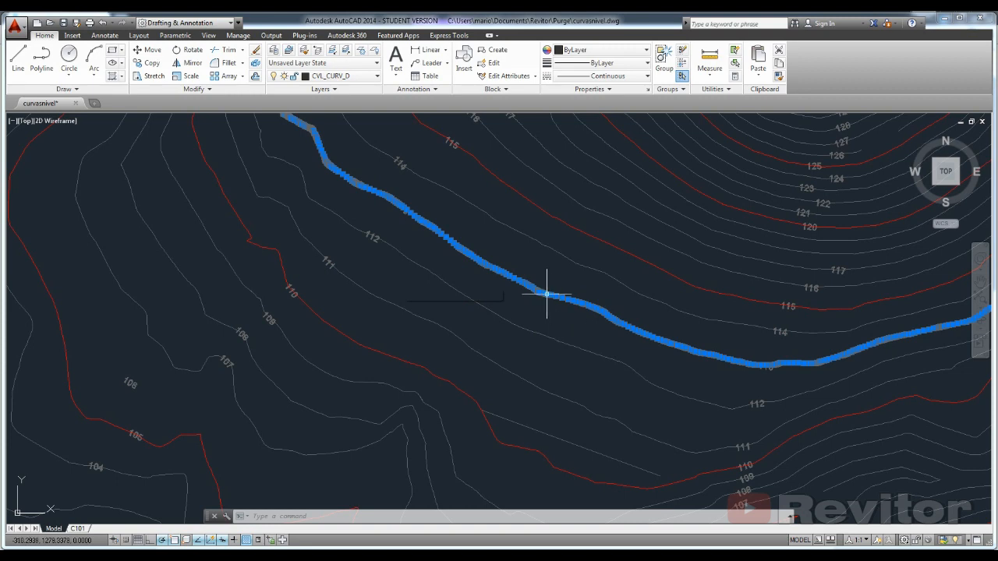
right_click(546, 296)
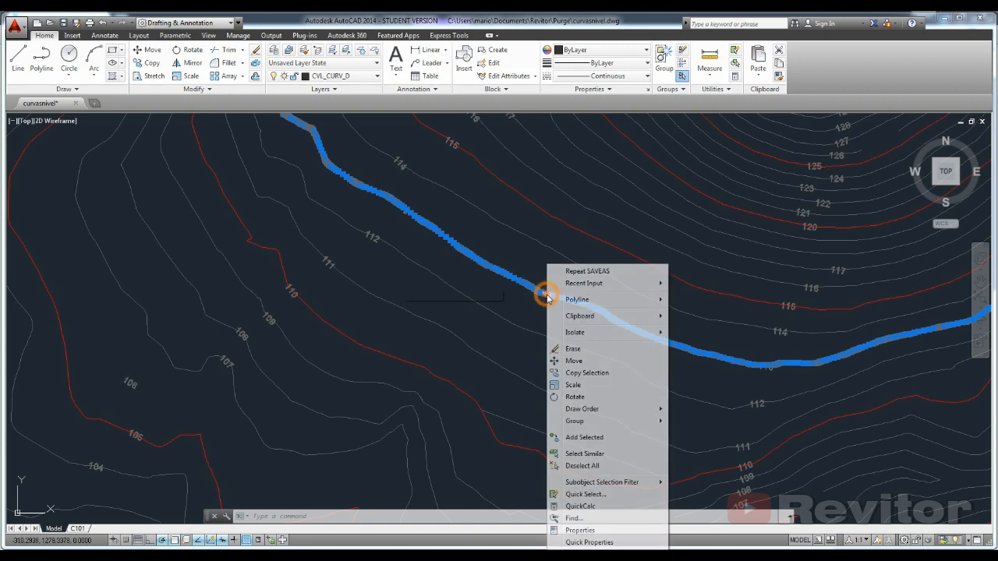
left_click(597, 531)
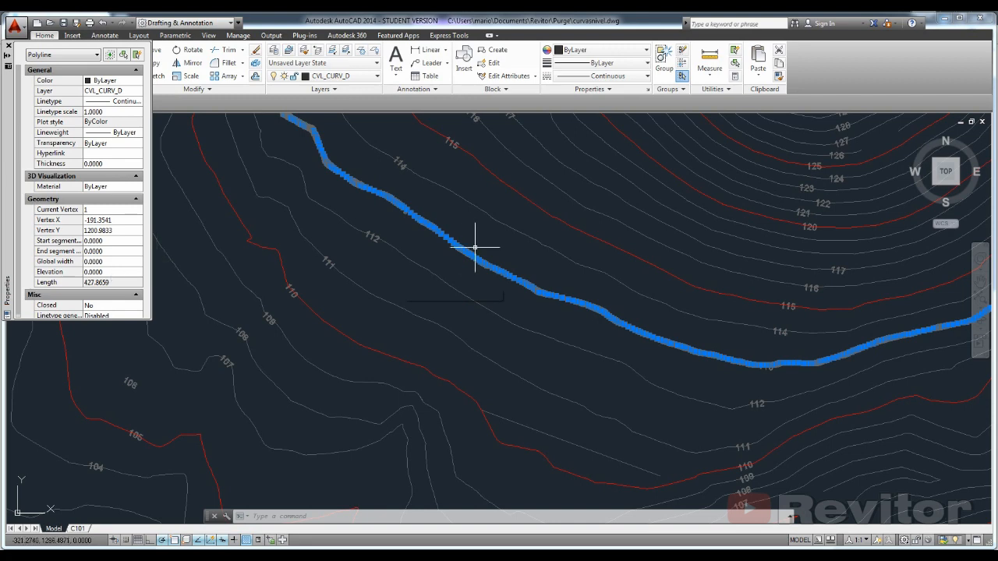
left_click(117, 272)
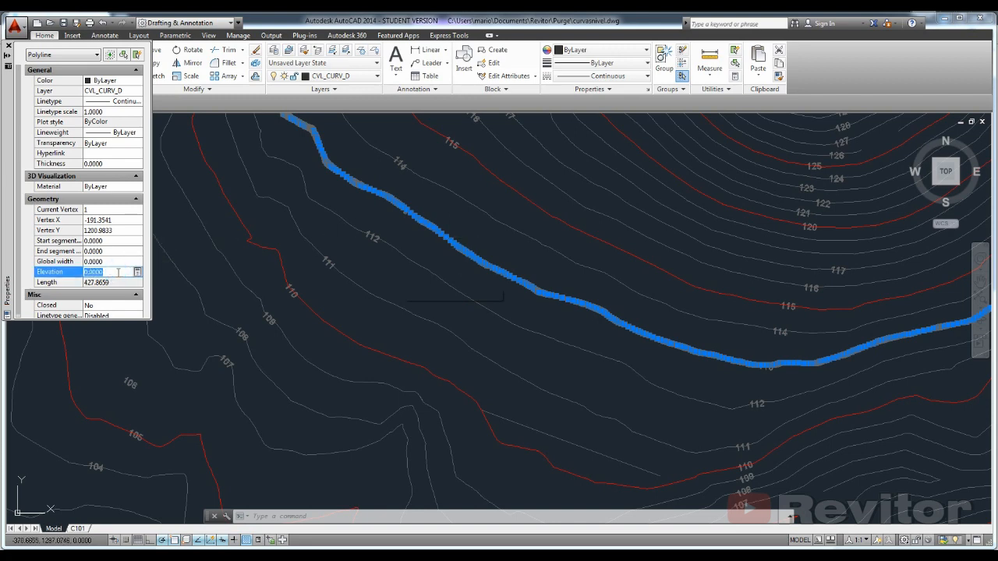
type("113")
key("Return")
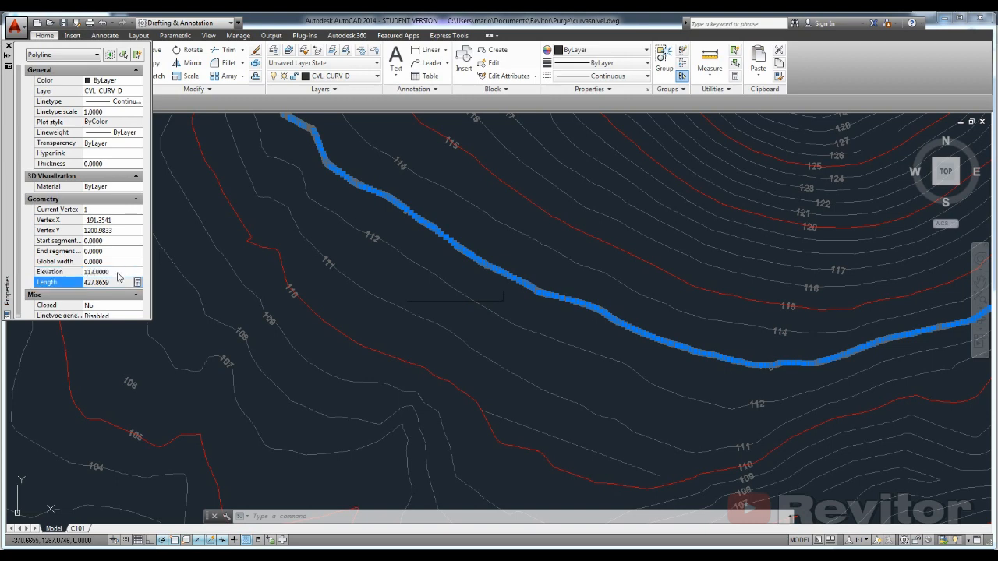
left_click(410, 261)
key("Escape")
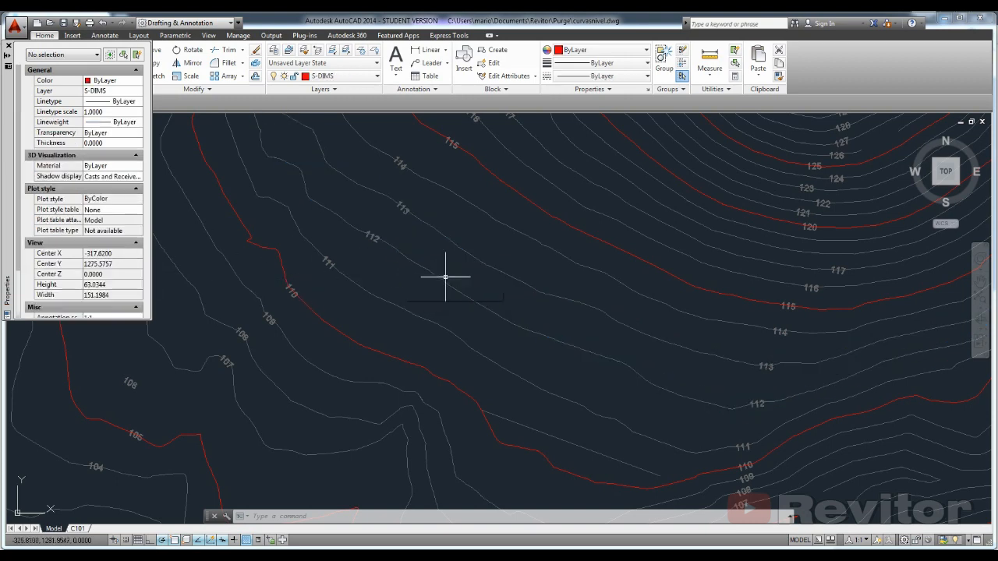
Set the elevation of the contour polyline labelled 112 to 112, then clear the selection
left_click(434, 269)
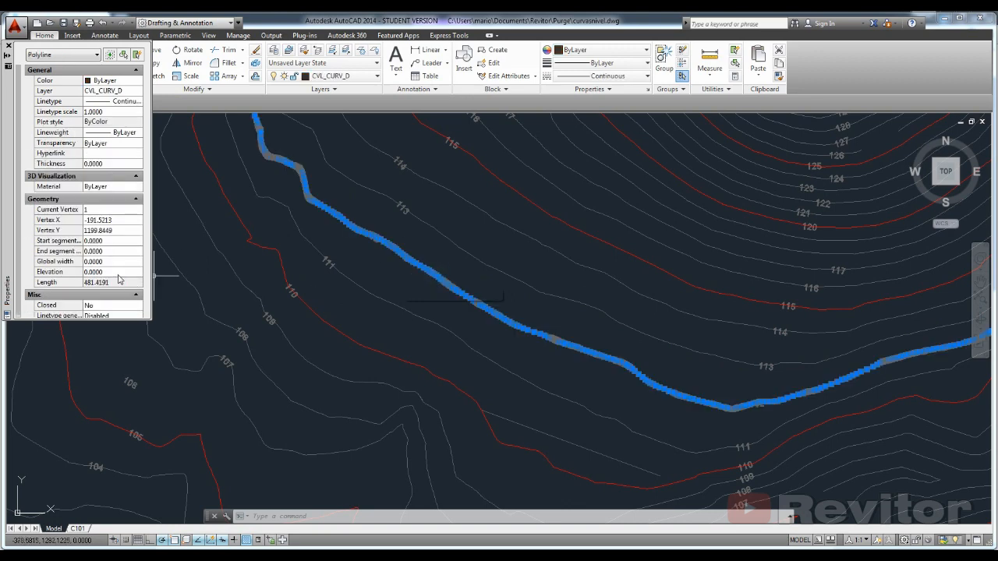
left_click(118, 272)
type("112")
key("Return")
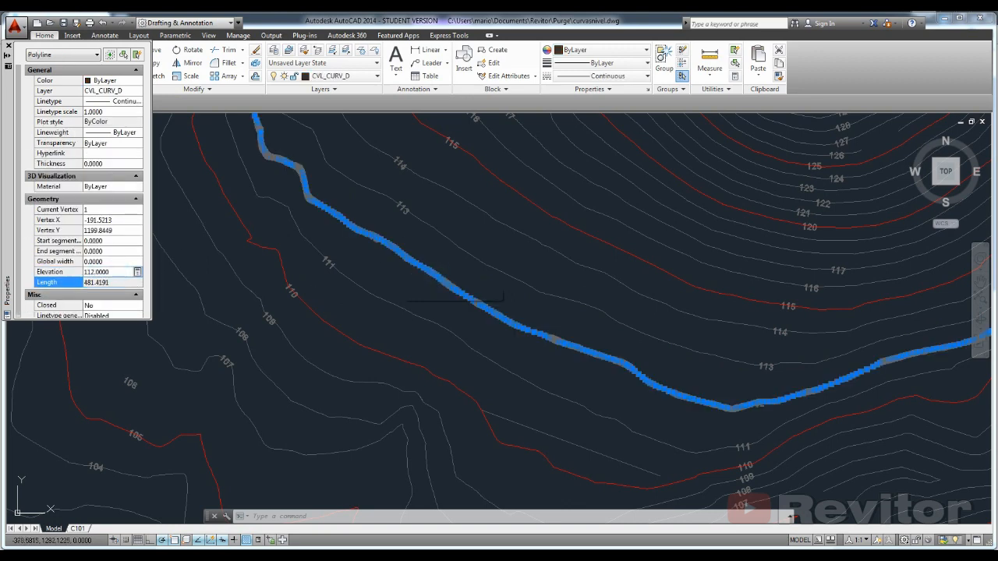
key("Escape")
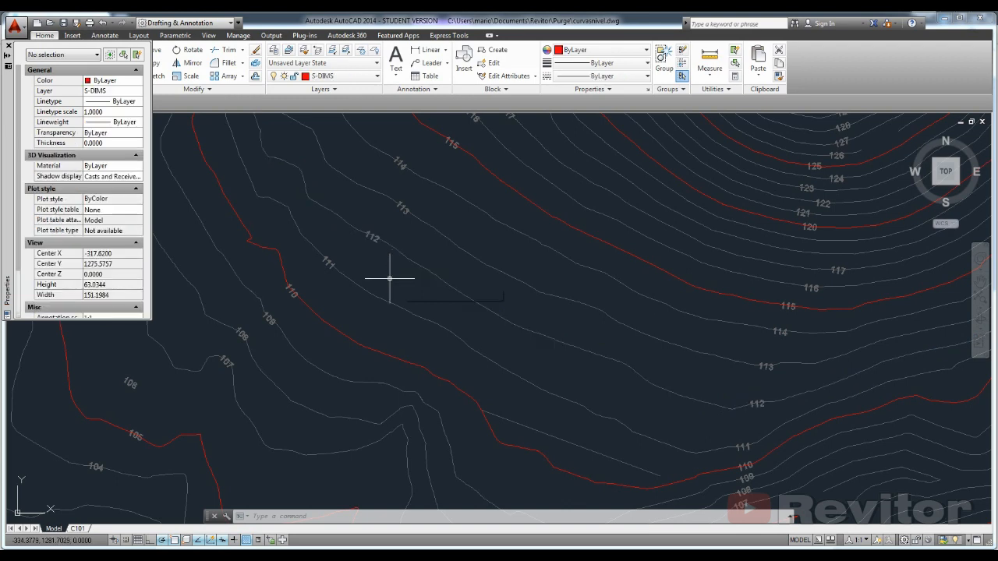
Set the elevation of the contour polyline labelled 111 to 111, then clear the selection
left_click(365, 289)
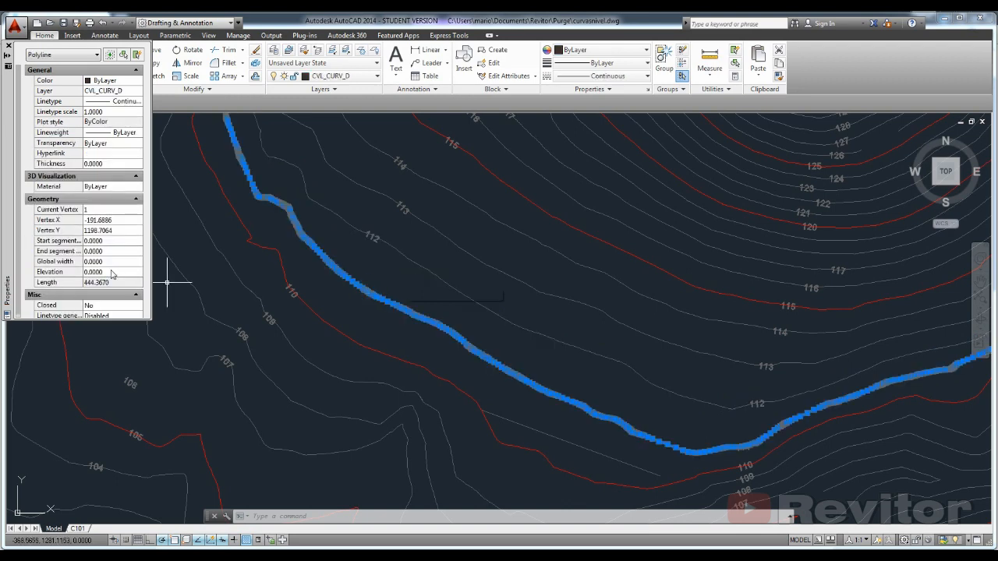
left_click(113, 272)
type("111")
key("Return")
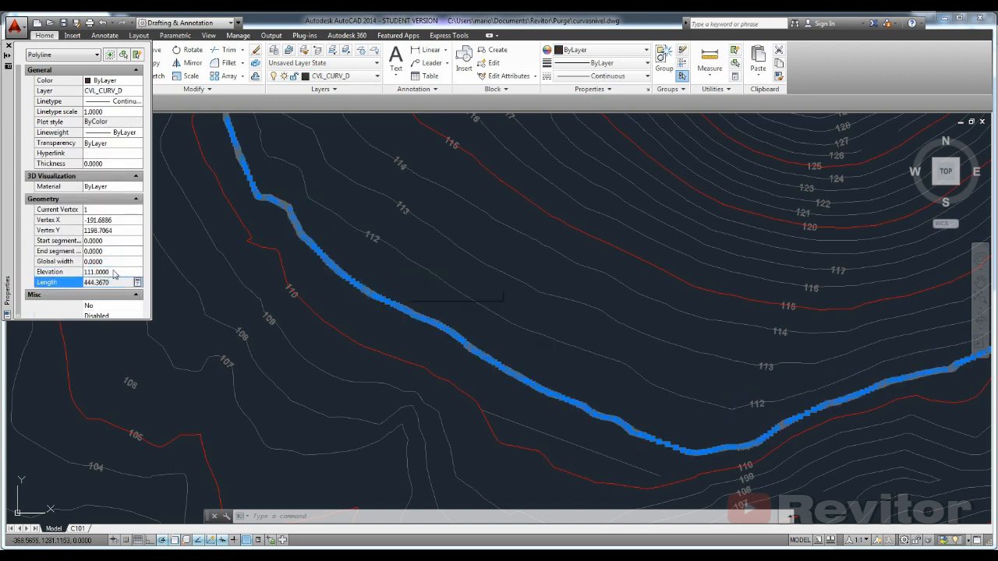
key("Escape")
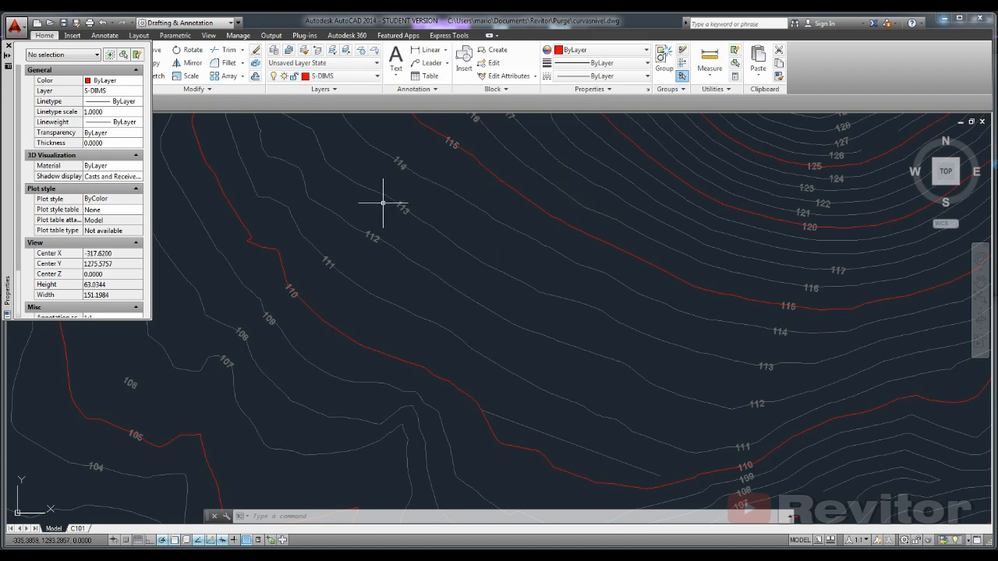
Check the elevation property of the contours labelled 113 and 112 against their labels
scroll(646, 290, "down", 3)
scroll(650, 292, "up", 7)
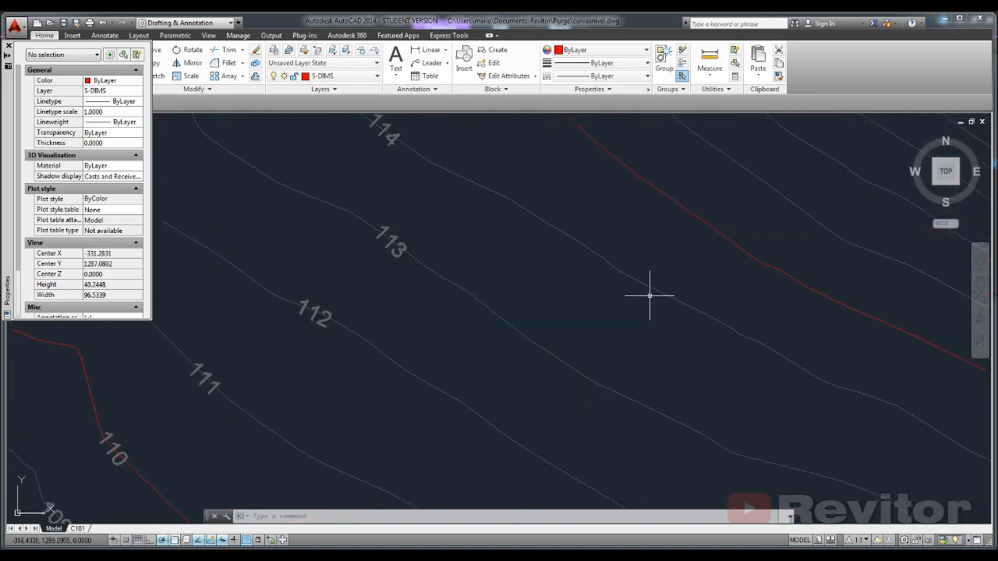
left_click(453, 282)
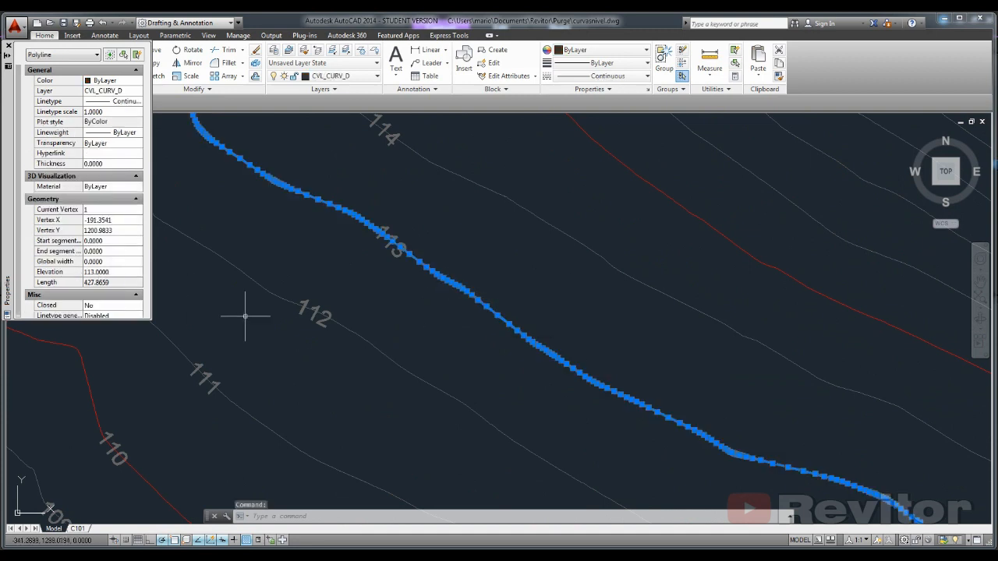
left_click(401, 321)
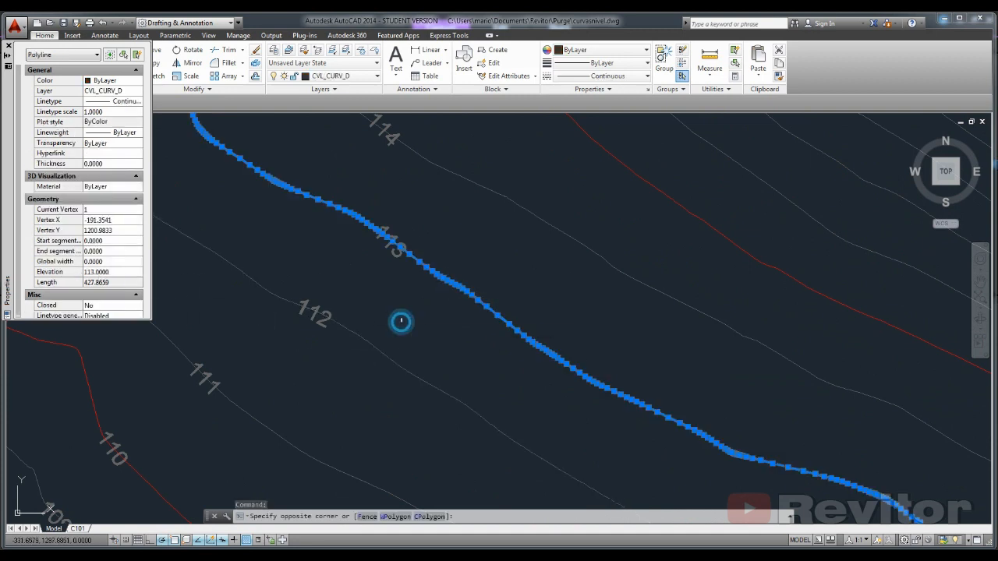
key("Escape")
key("Escape")
left_click(377, 346)
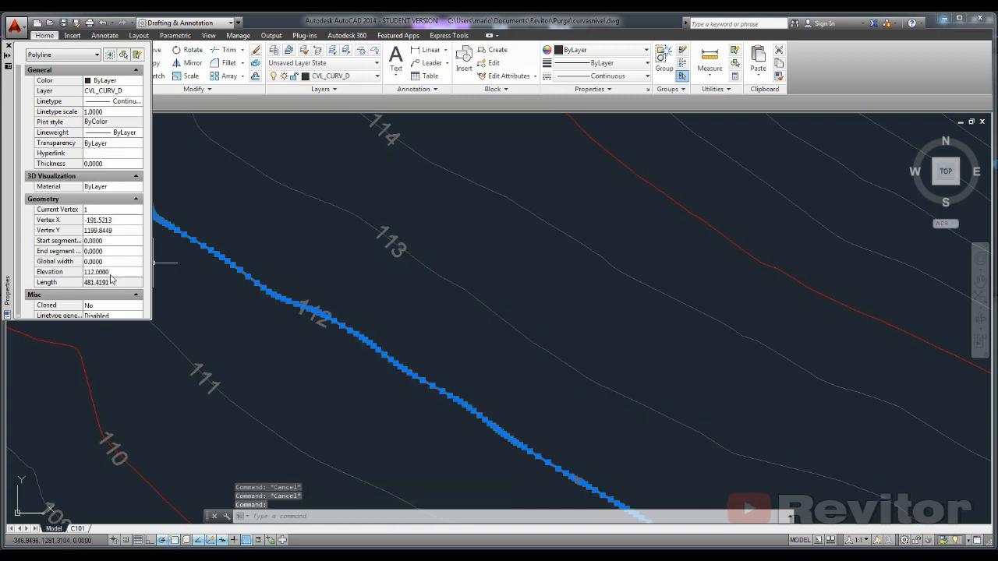
key("Escape")
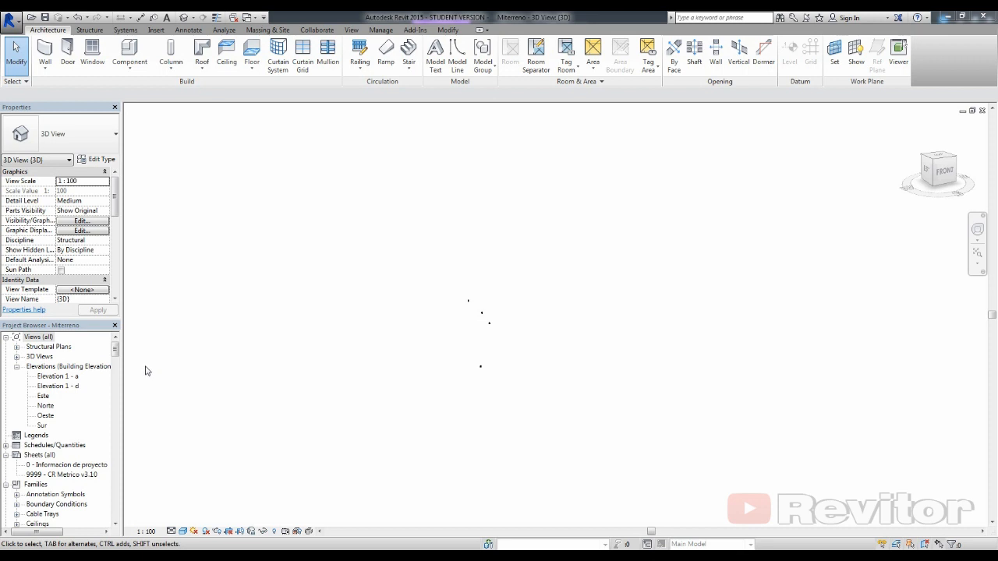
In the Revit project Miterreno, open the Norte elevation view and select the level Nivel 0.00
left_click(46, 406)
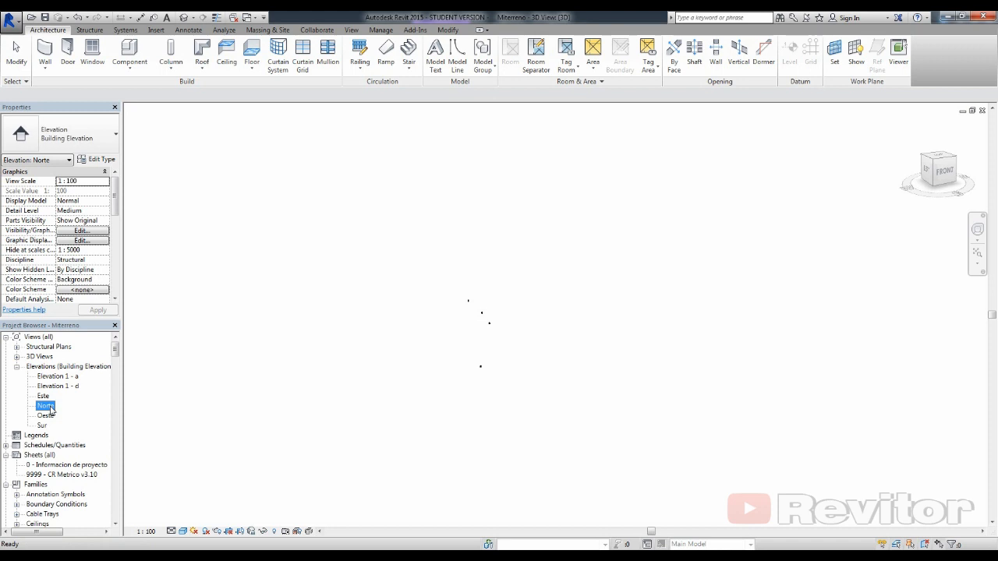
double_click(46, 406)
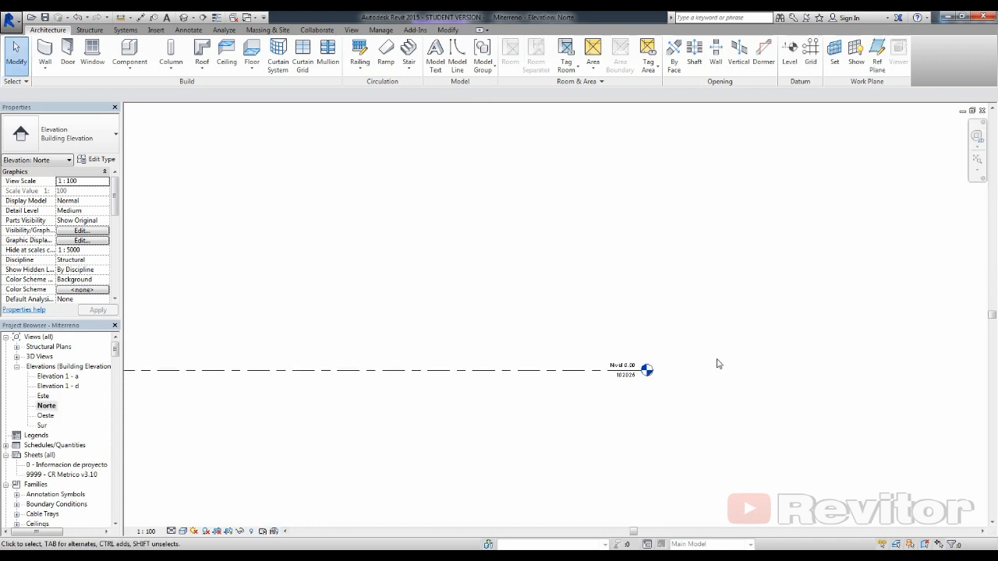
scroll(717, 374, "up", 2)
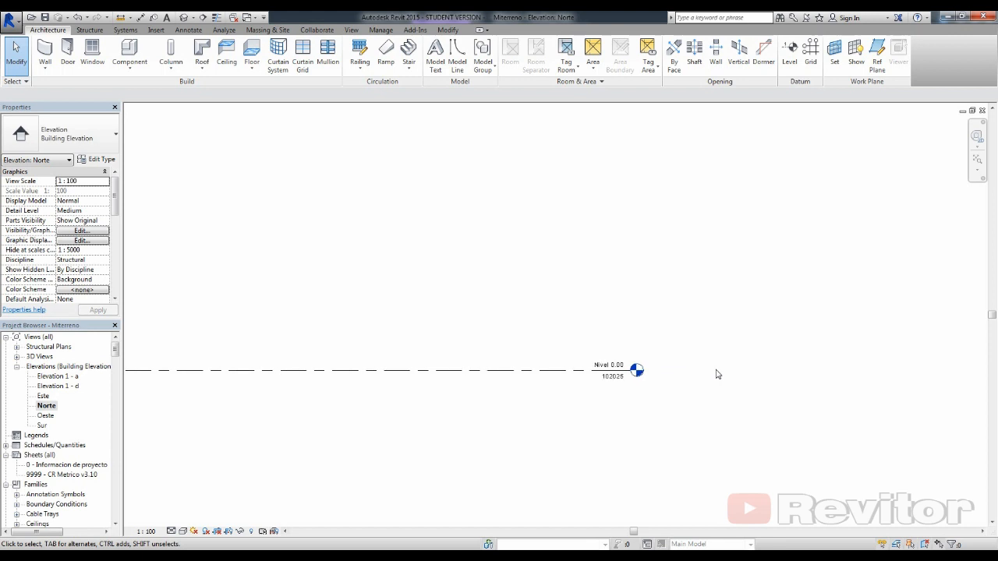
left_click(471, 372)
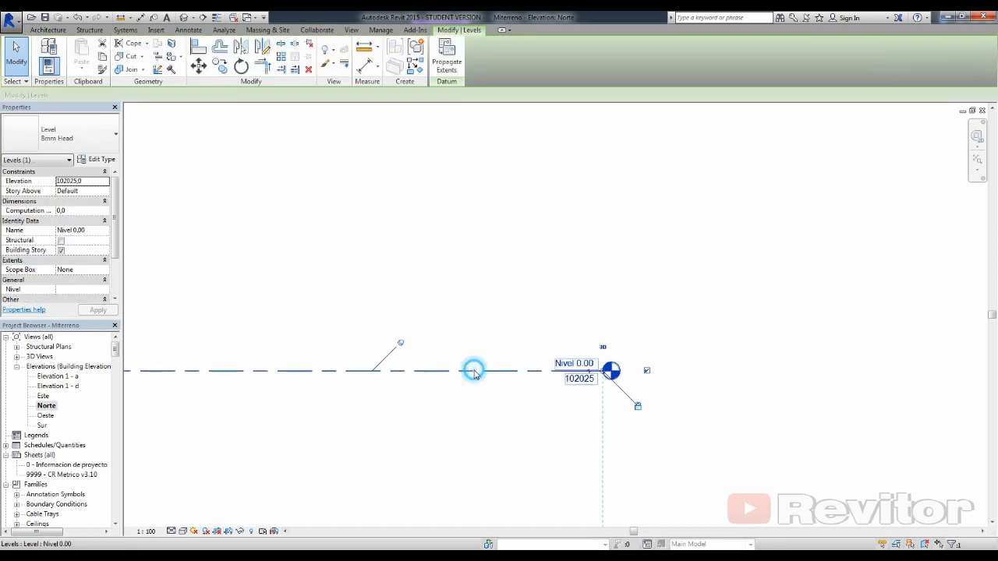
Clear the selection and draw a new level about 6800 mm above Nivel 0.00 in the Norte elevation
left_click(565, 382)
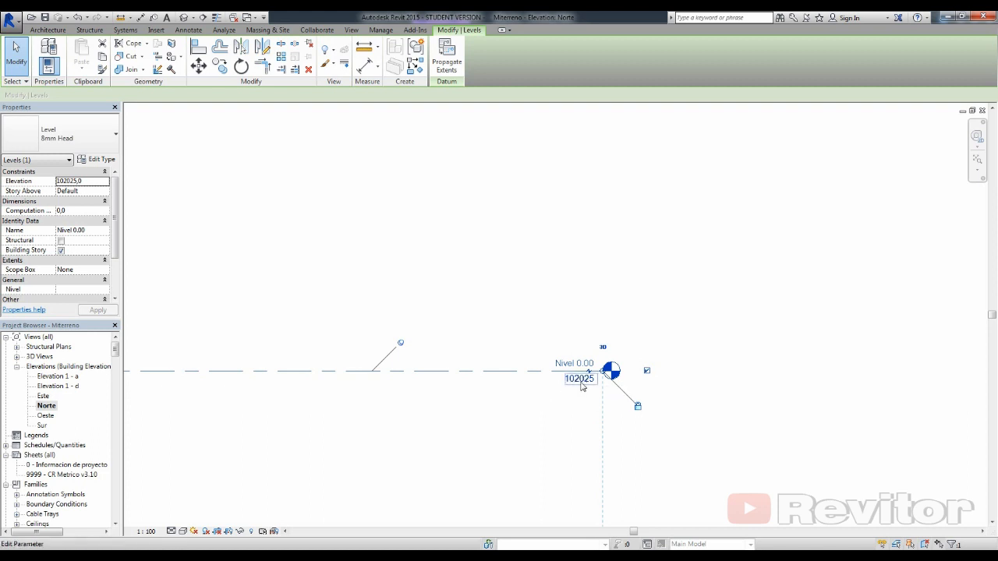
left_click(593, 388)
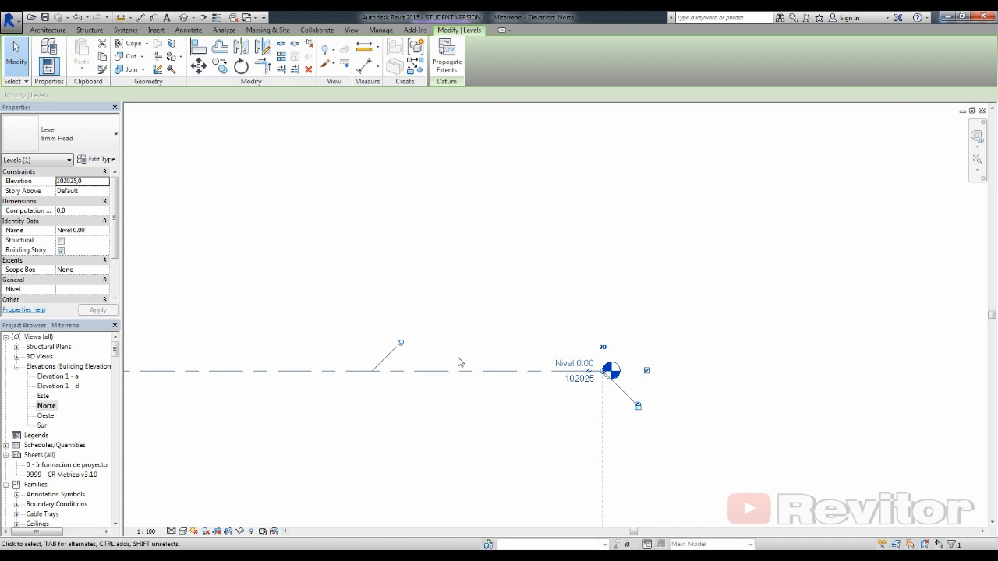
left_click(499, 428)
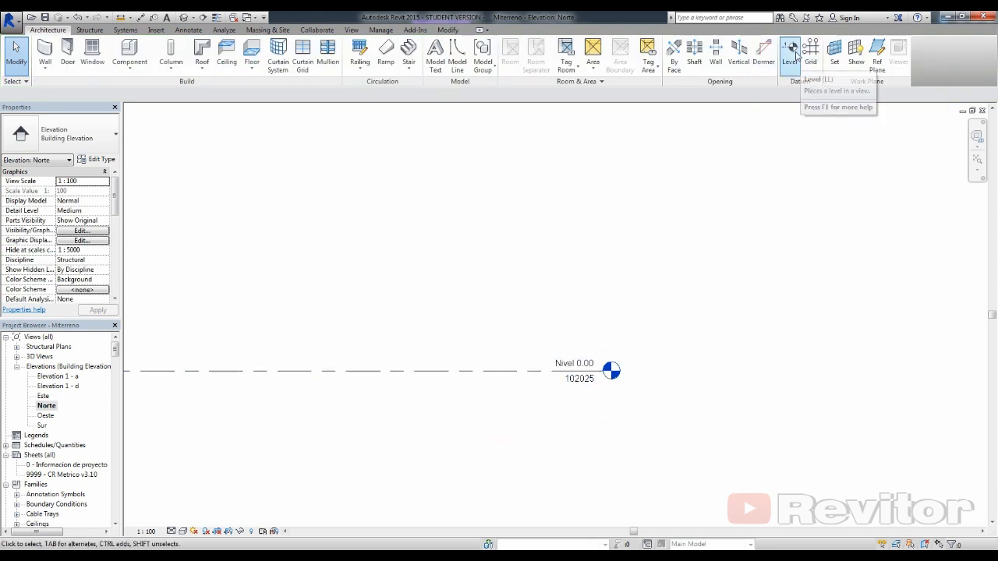
left_click(790, 51)
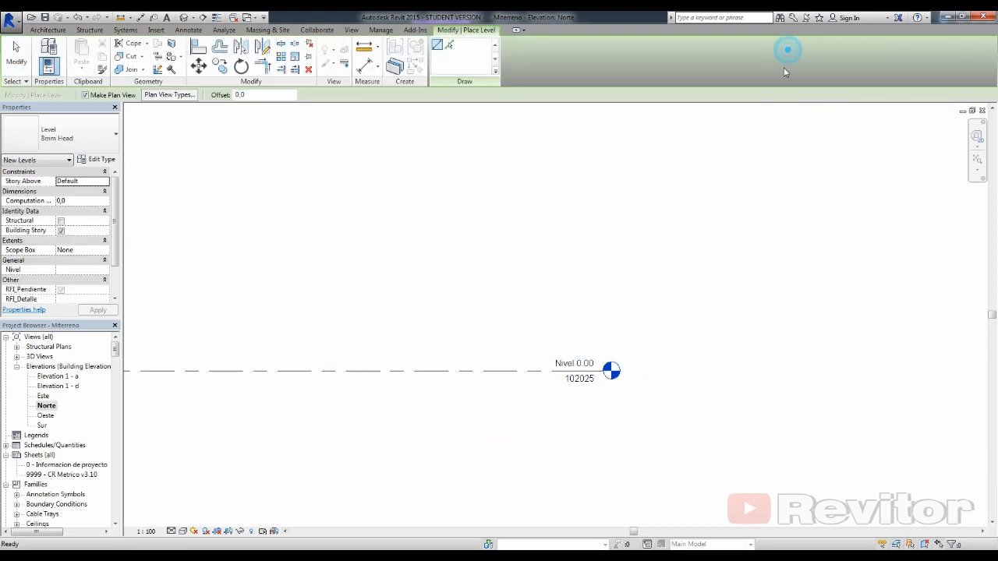
left_click(226, 224)
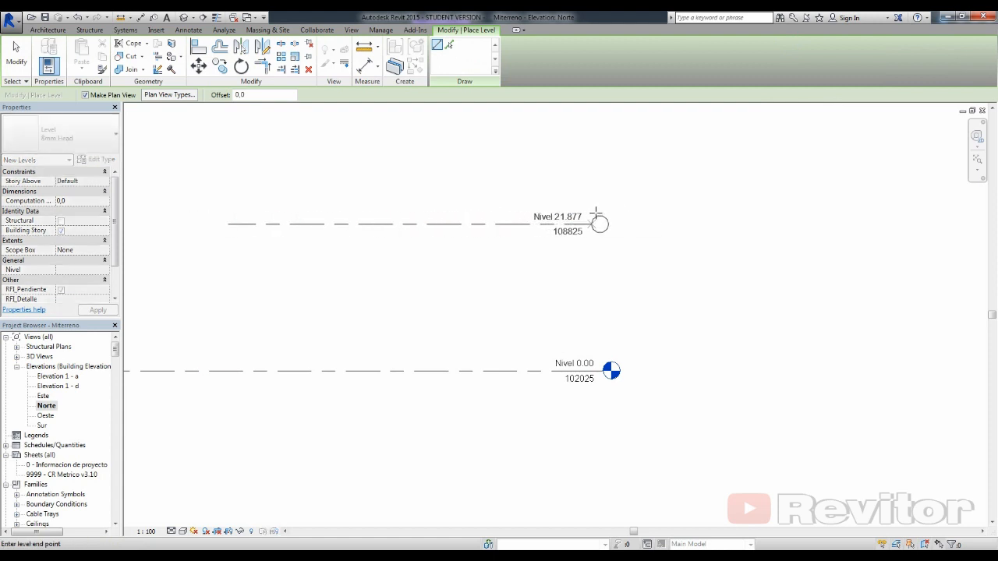
left_click(622, 220)
key("Escape")
key("Escape")
Rename the new level as CERO and rename its corresponding views as well
left_click(587, 222)
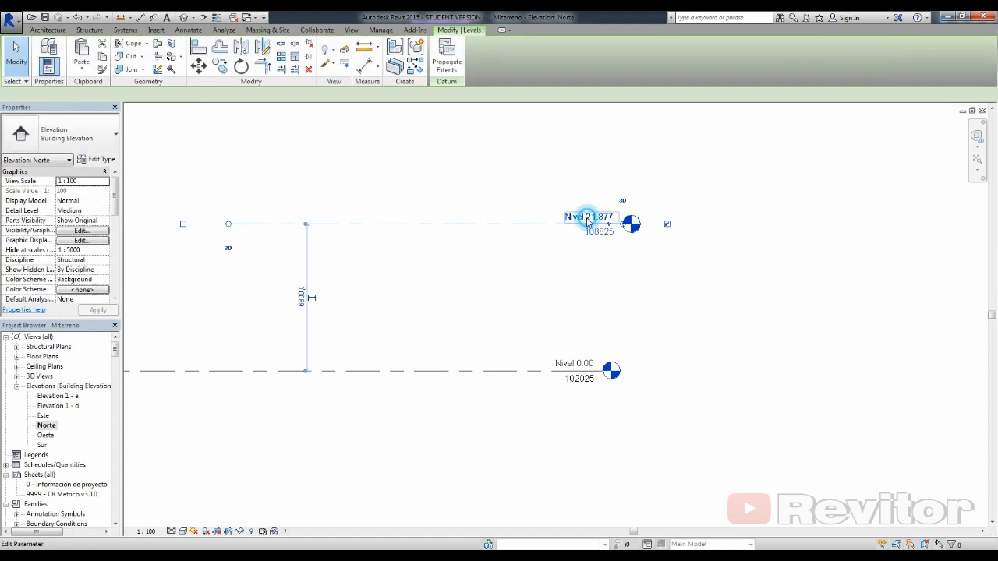
left_click(588, 222)
type("CERO")
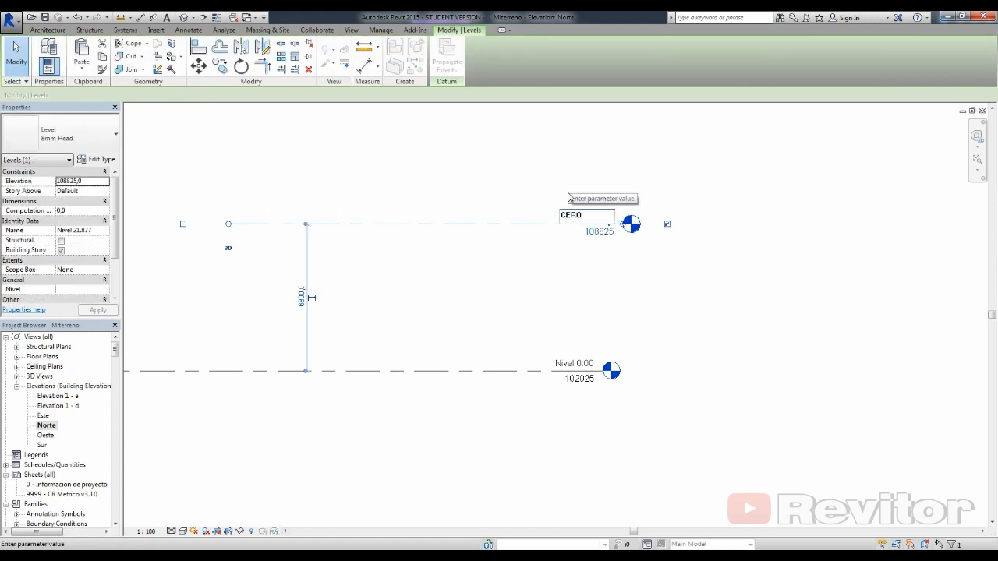
left_click(607, 272)
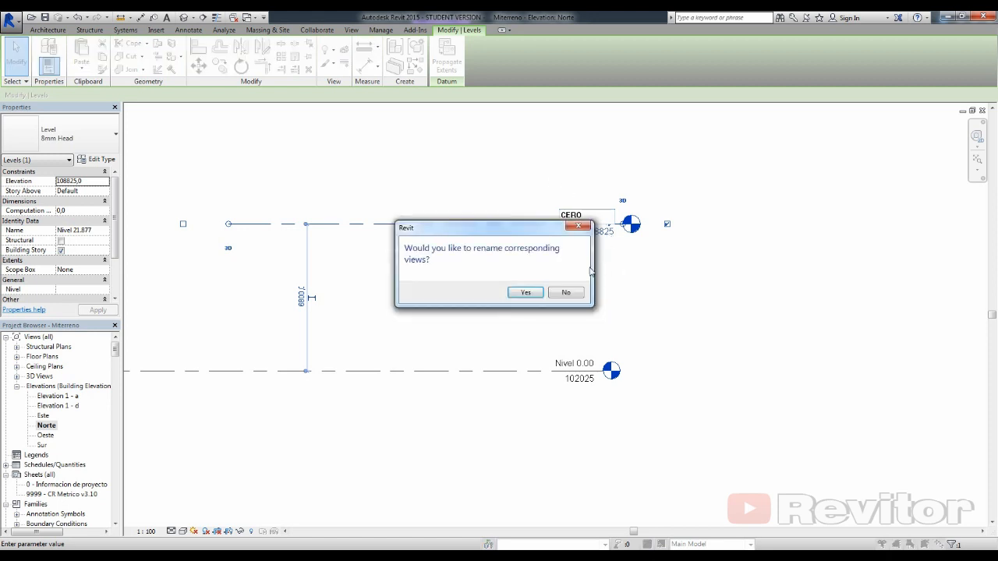
left_click(530, 293)
Set the elevation of the CERO level to 0
left_click(602, 234)
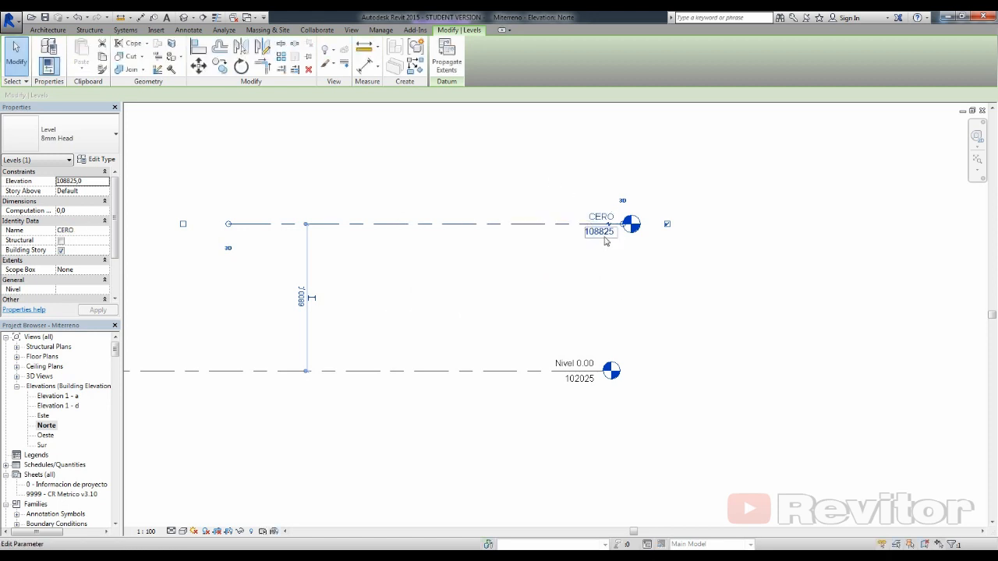
type("0")
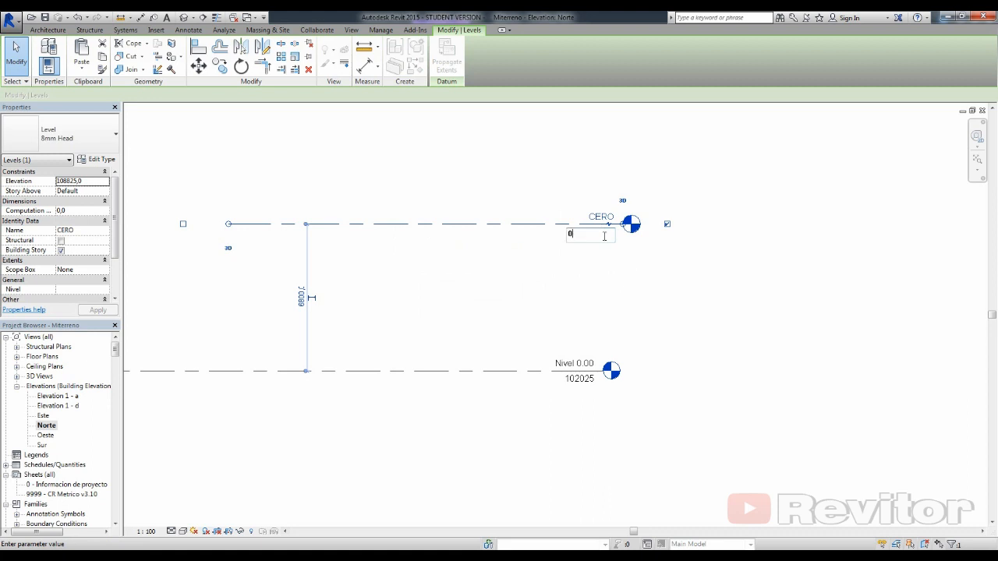
key("Return")
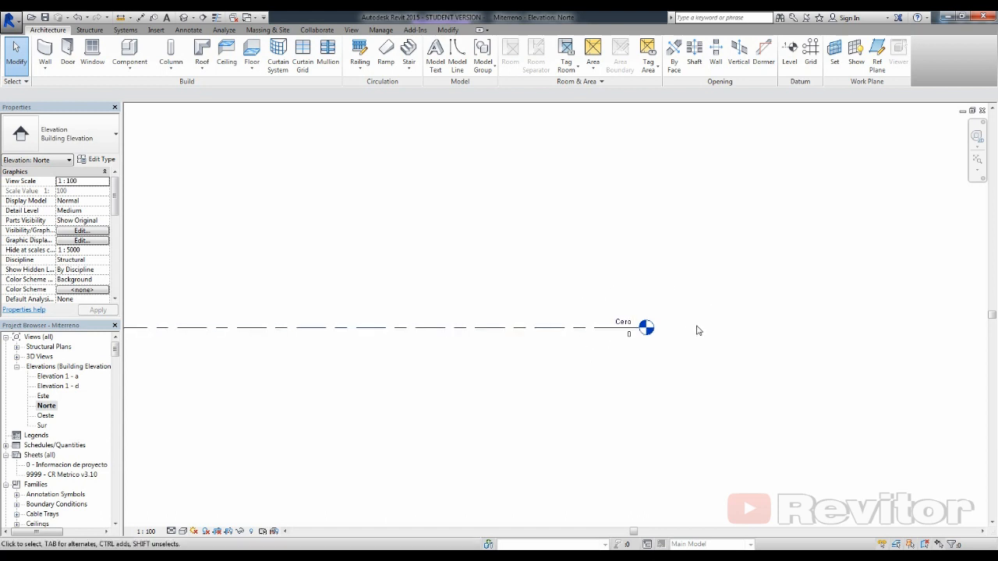
Open the structural plan view of the Cero level
scroll(632, 335, "up", 3)
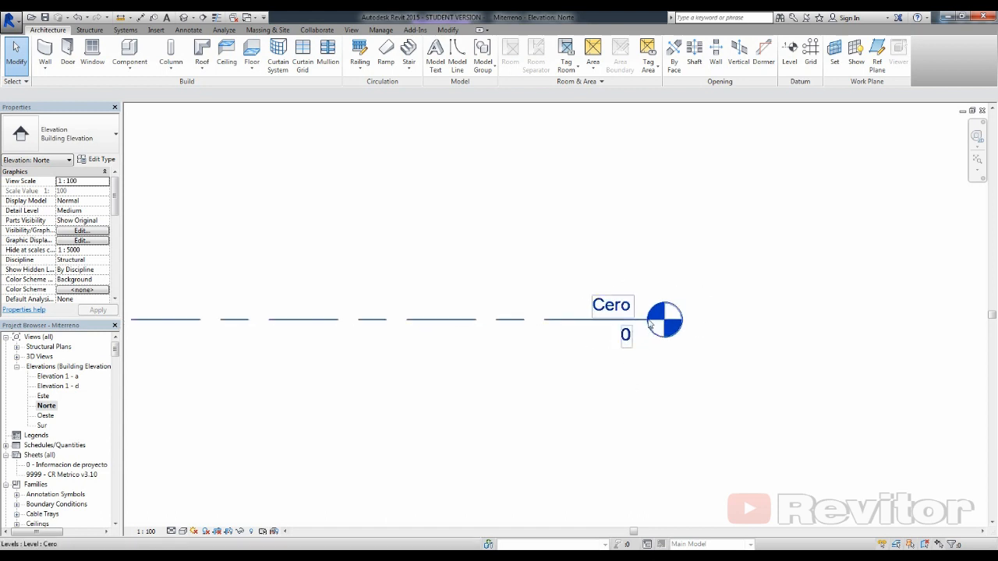
scroll(647, 325, "down", 5)
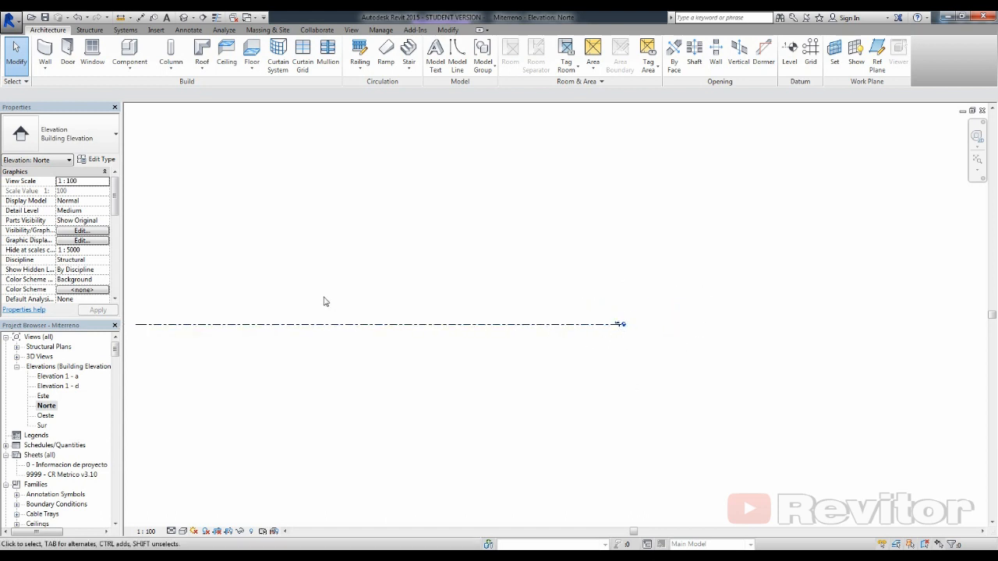
middle_click_drag(336, 302, 430, 339)
scroll(487, 324, "down", 4)
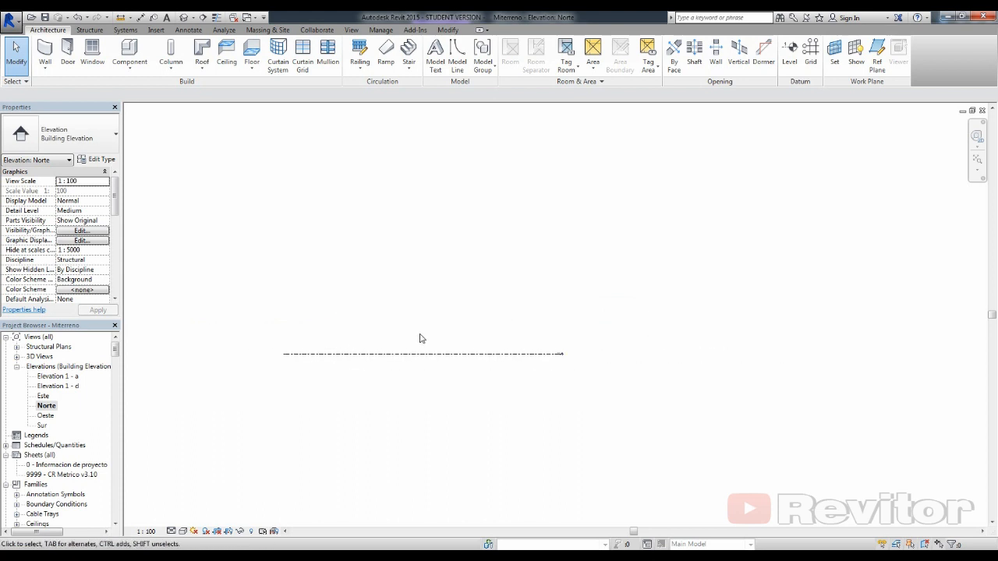
scroll(415, 340, "up", 2)
scroll(361, 367, "up", 2)
scroll(367, 363, "down", 2)
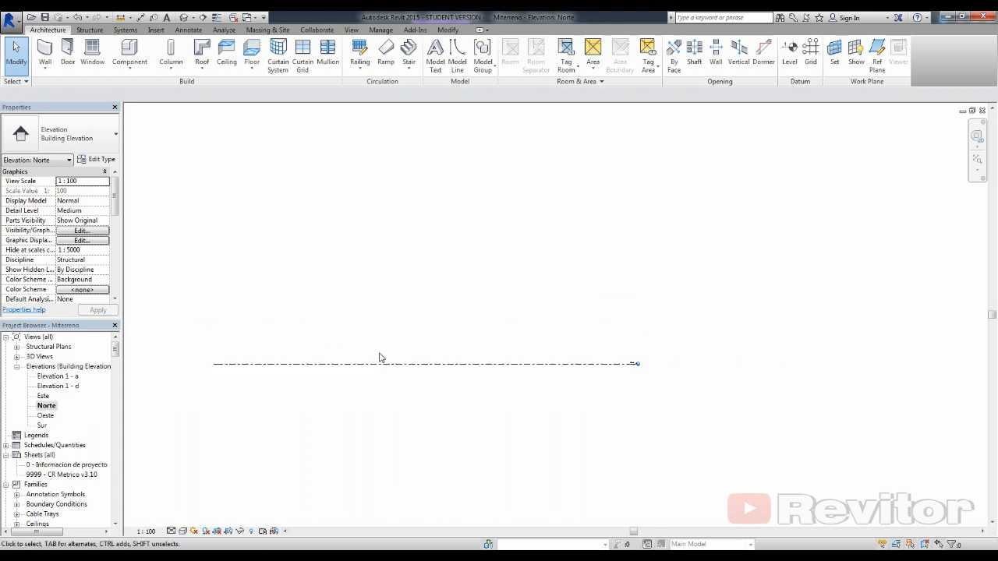
left_click(16, 347)
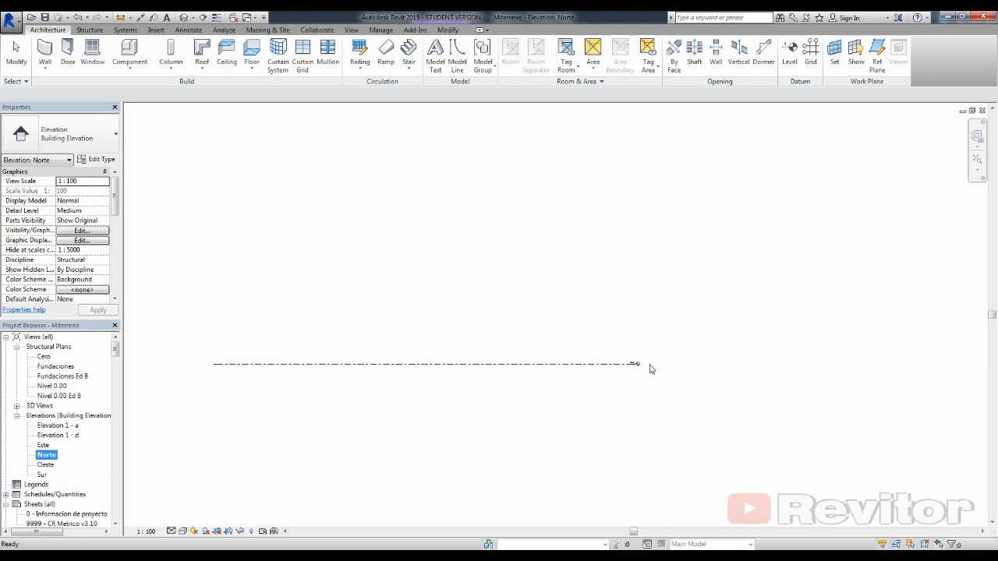
double_click(44, 357)
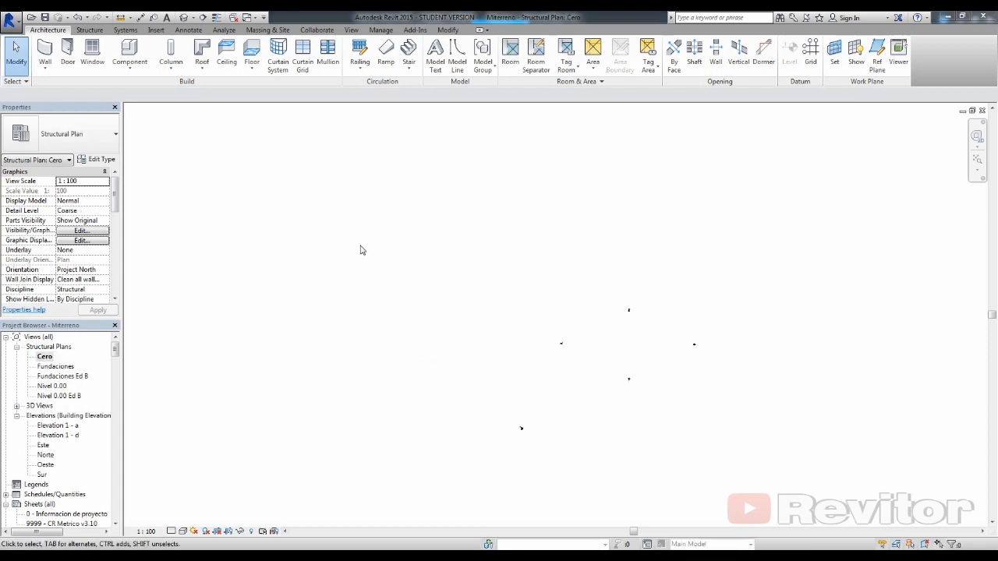
Link the CAD file curvasnivel into the Cero plan with its import units set to meter
left_click(159, 30)
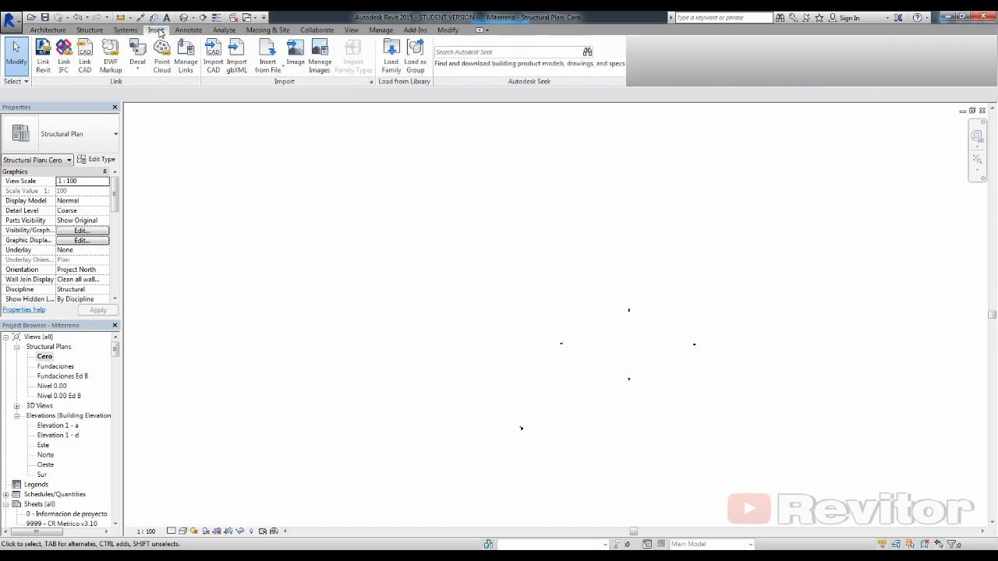
left_click(85, 58)
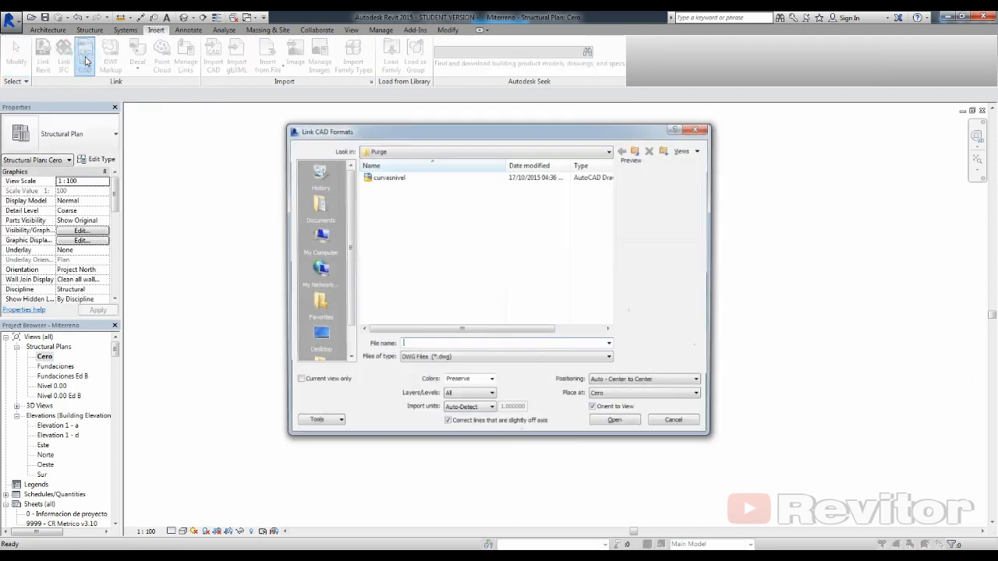
left_click(392, 177)
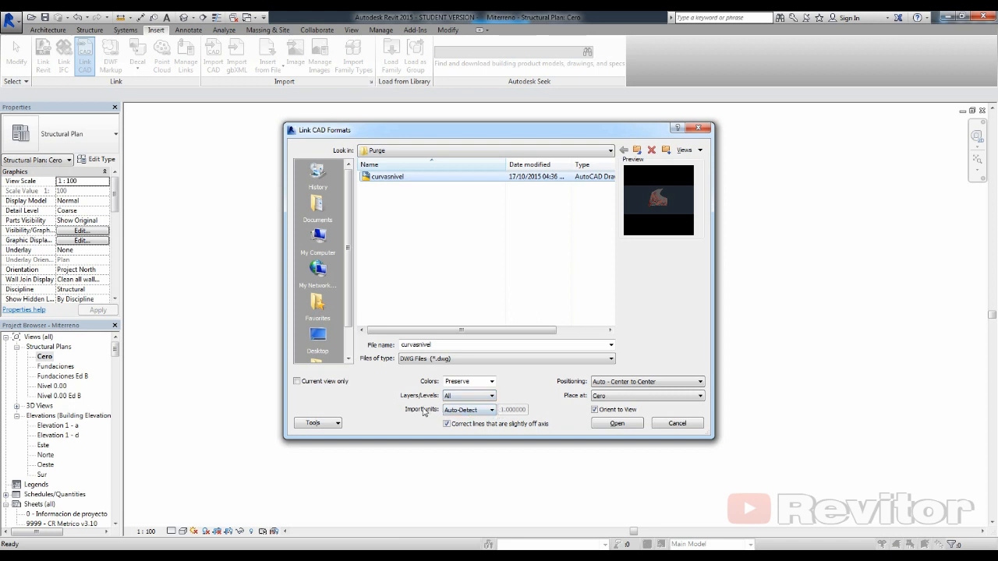
left_click(492, 413)
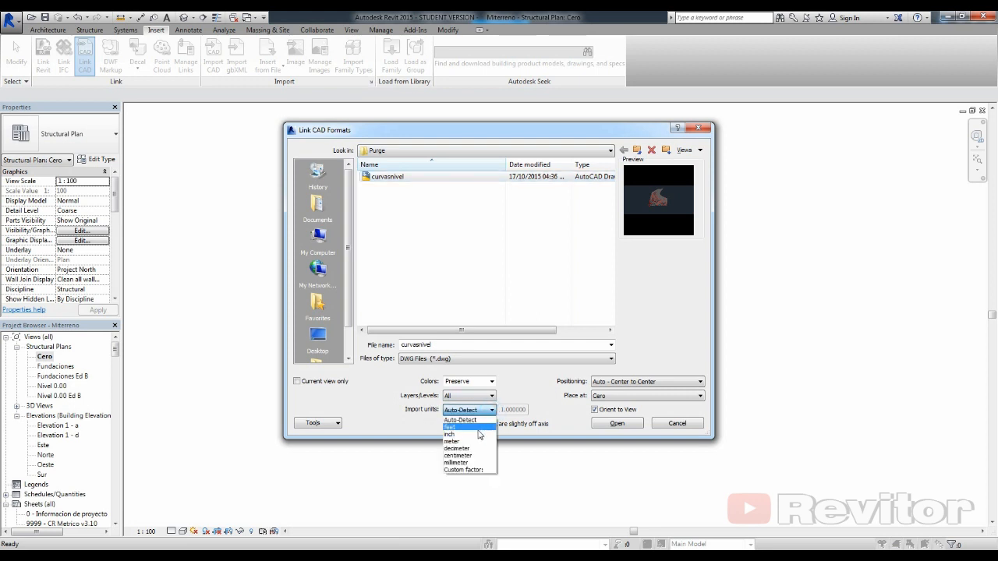
left_click(473, 443)
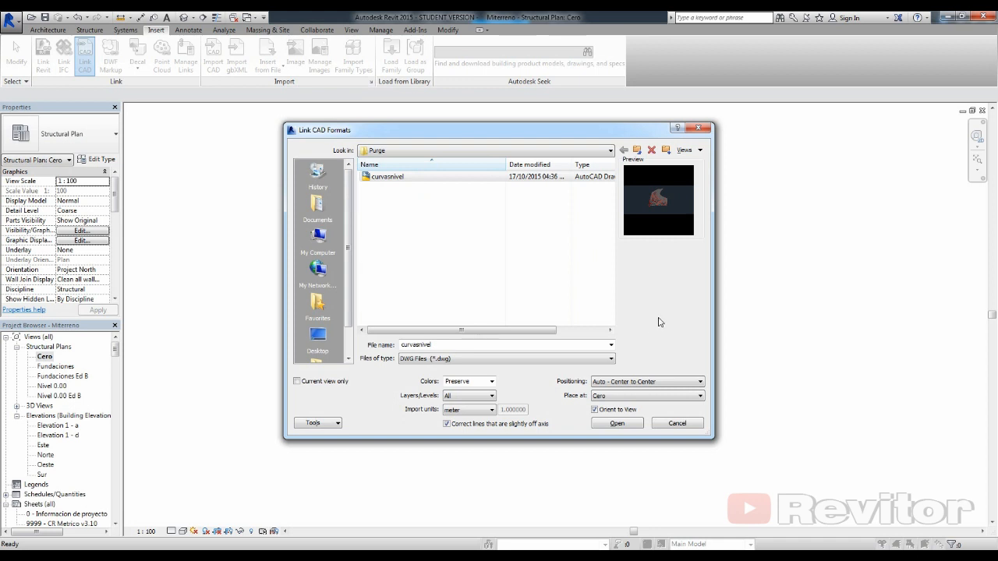
left_click(615, 423)
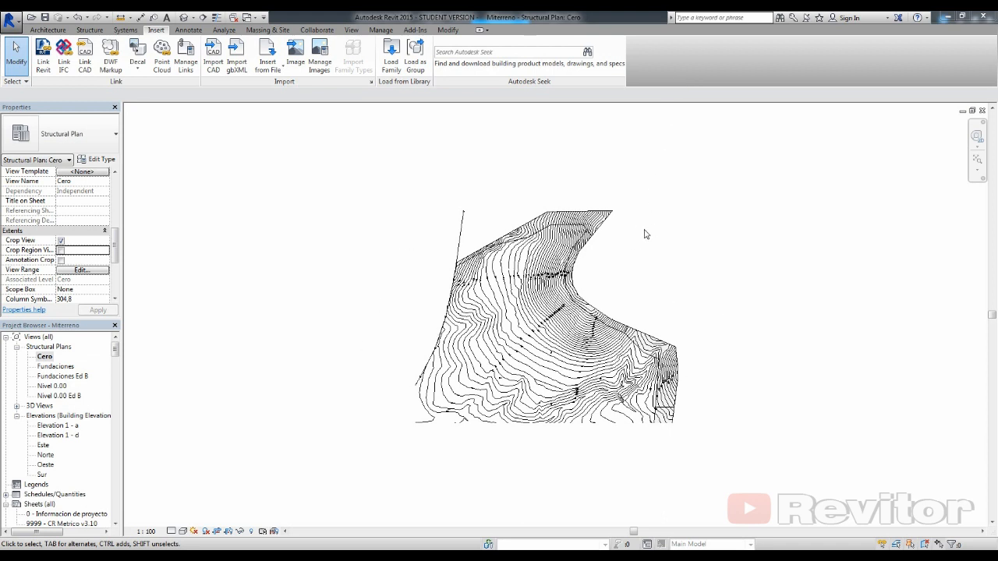
Open the default 3D view, fit the linked contour drawing in it, and view the contours from several sides
left_click(184, 17)
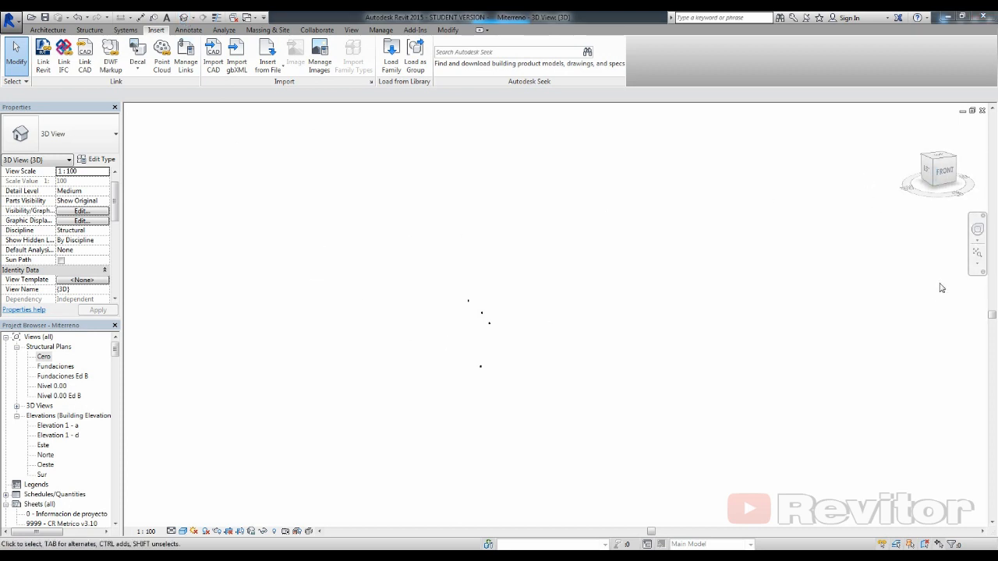
left_click(979, 258)
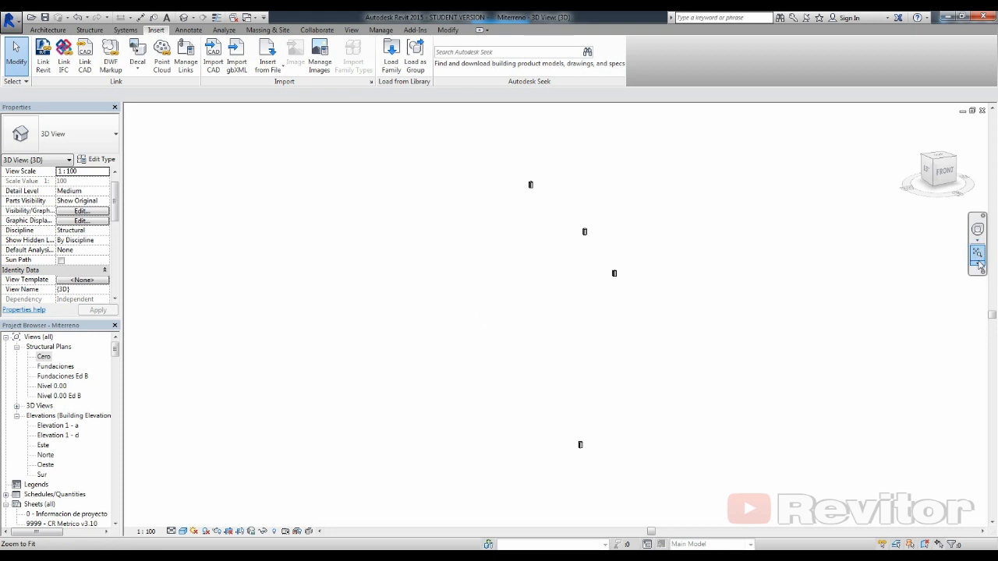
left_click(979, 266)
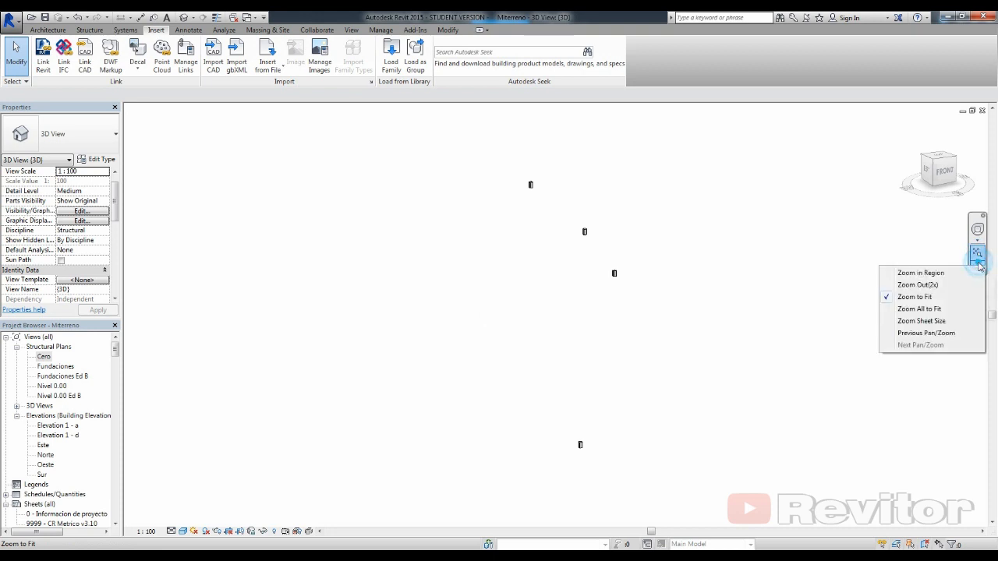
left_click(920, 310)
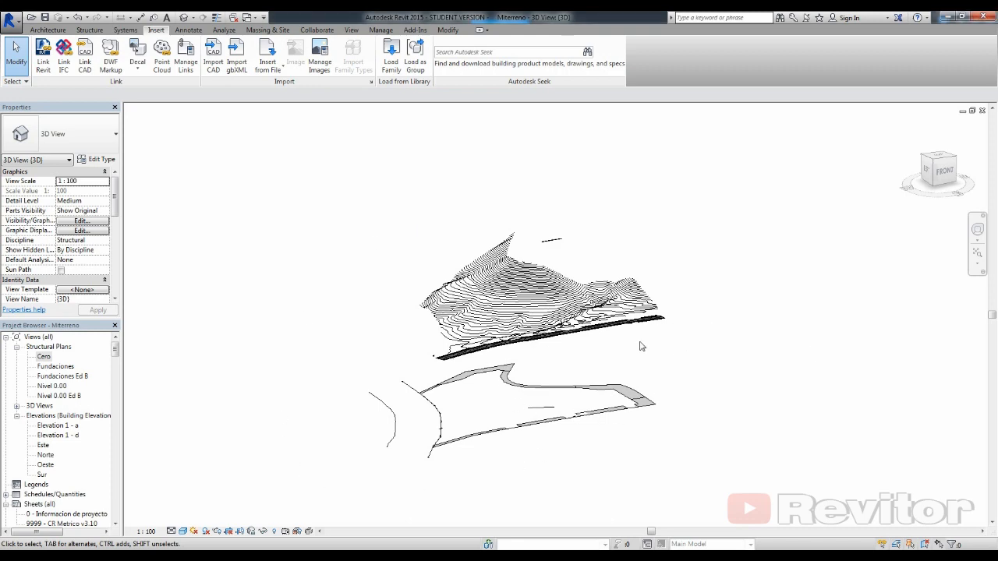
middle_click_drag(640, 346, 622, 421, "shift")
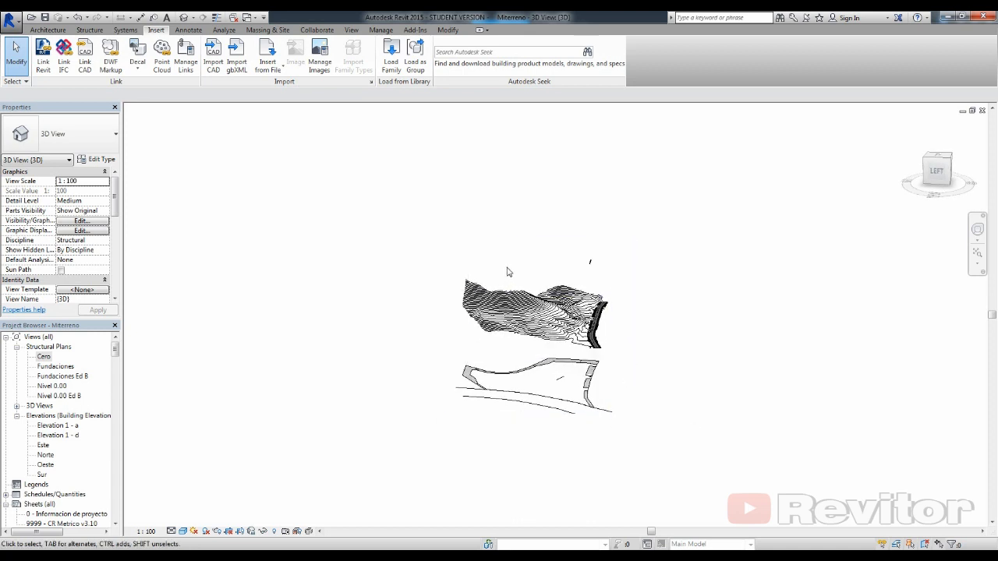
scroll(675, 384, "down", 3)
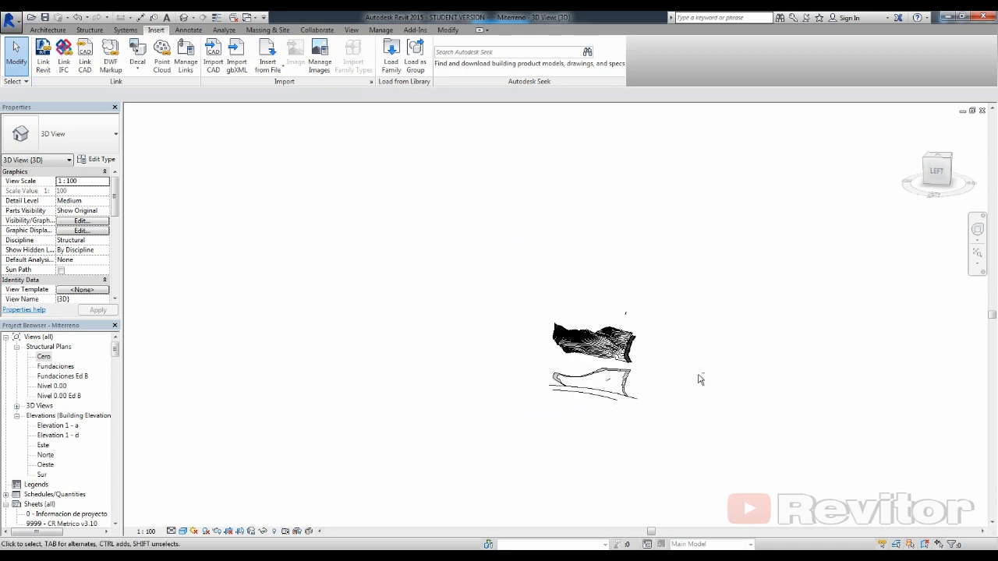
middle_click_drag(699, 378, 613, 424, "shift")
scroll(715, 381, "up", 2)
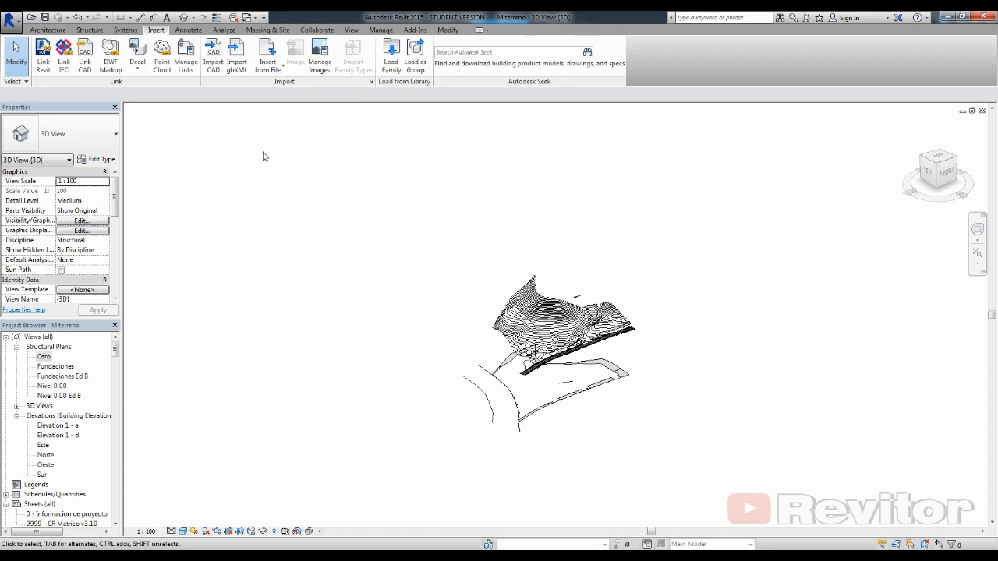
Check the Topography category in the 3D view's visibility and graphic overrides, leaving the settings unchanged
left_click(264, 31)
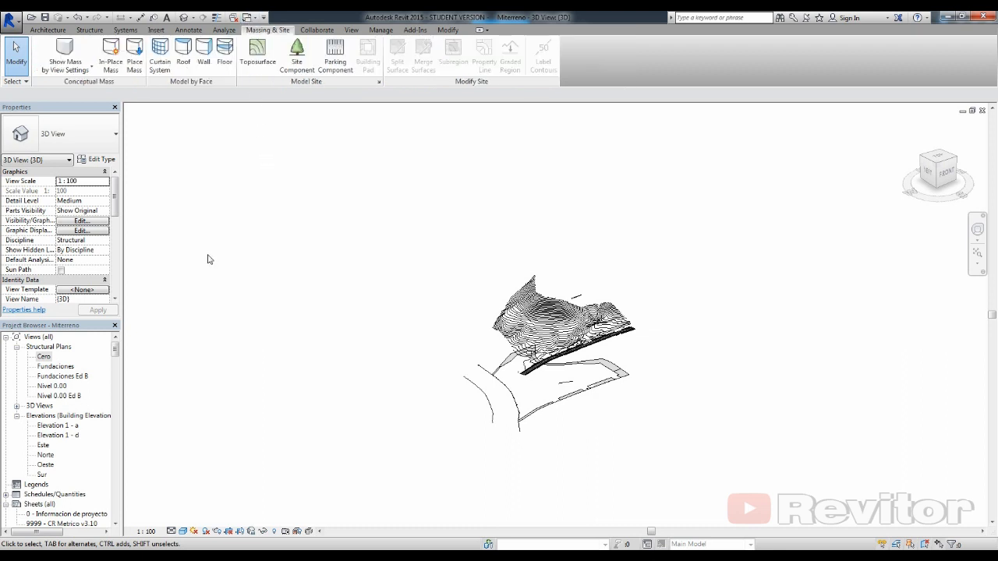
left_click(81, 222)
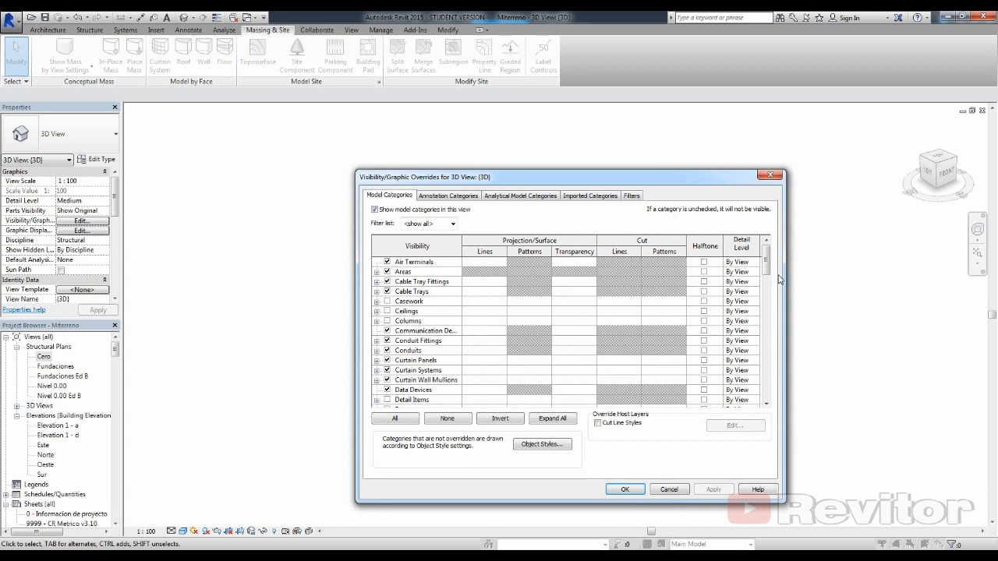
left_click_drag(765, 267, 778, 397)
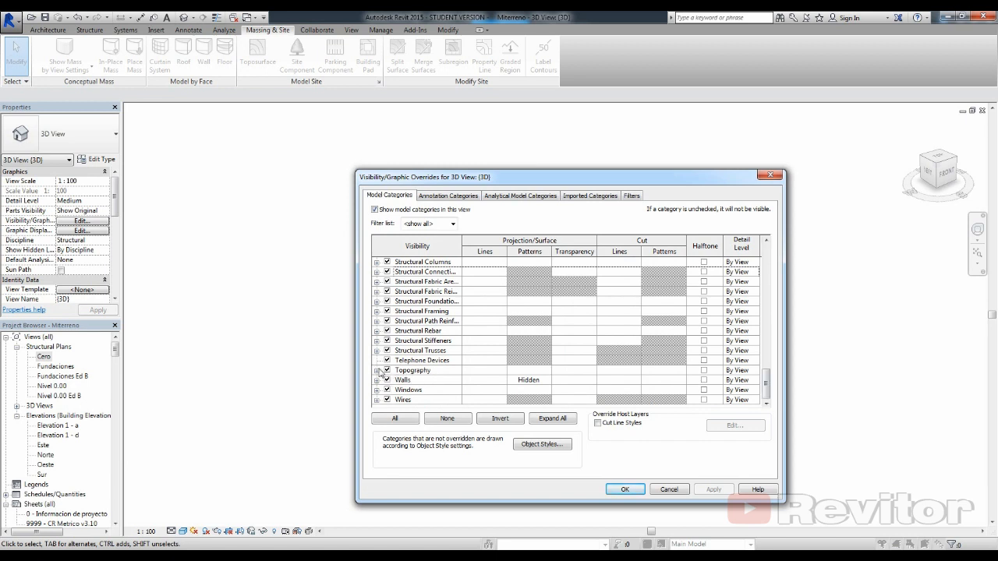
left_click(669, 490)
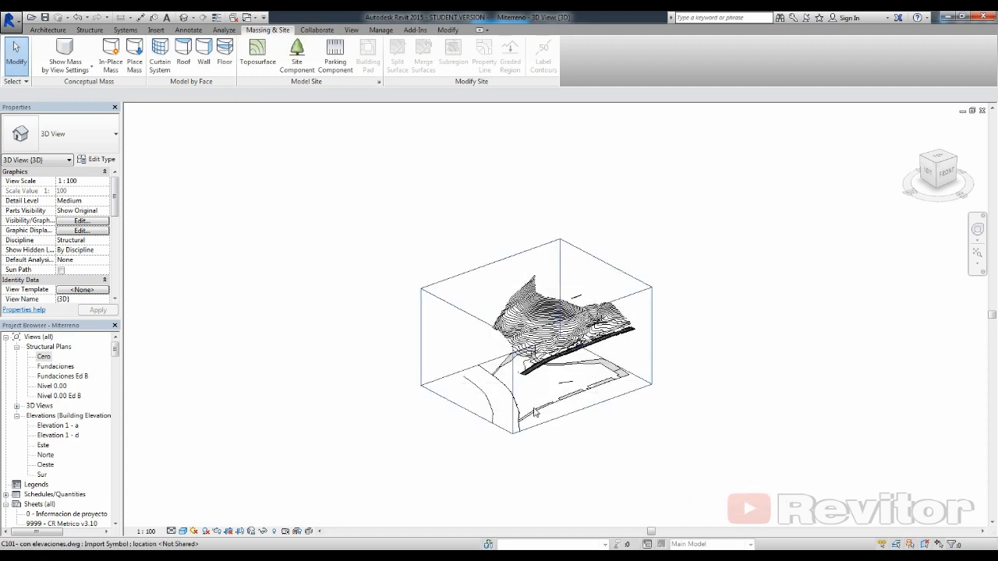
left_click(511, 316)
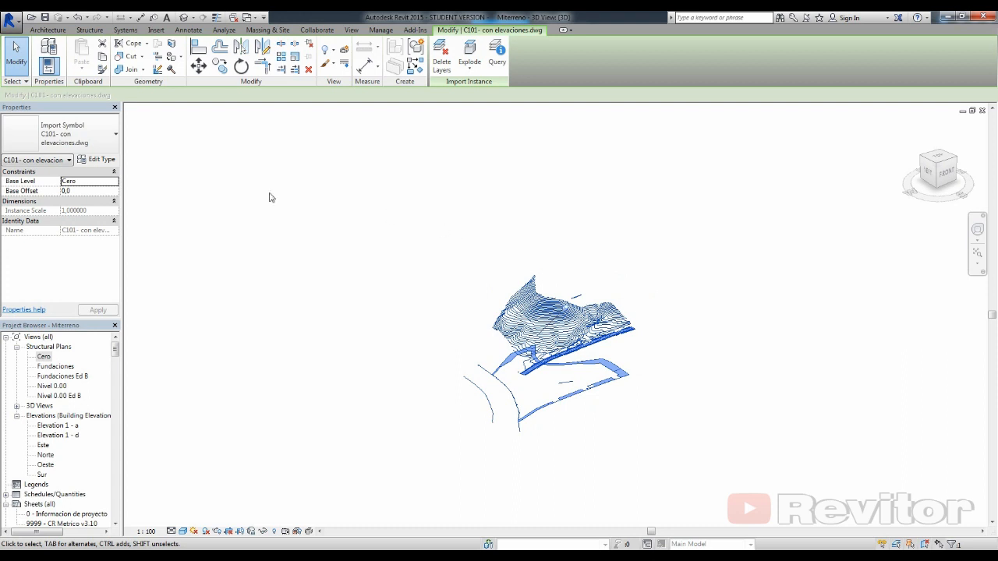
left_click(268, 29)
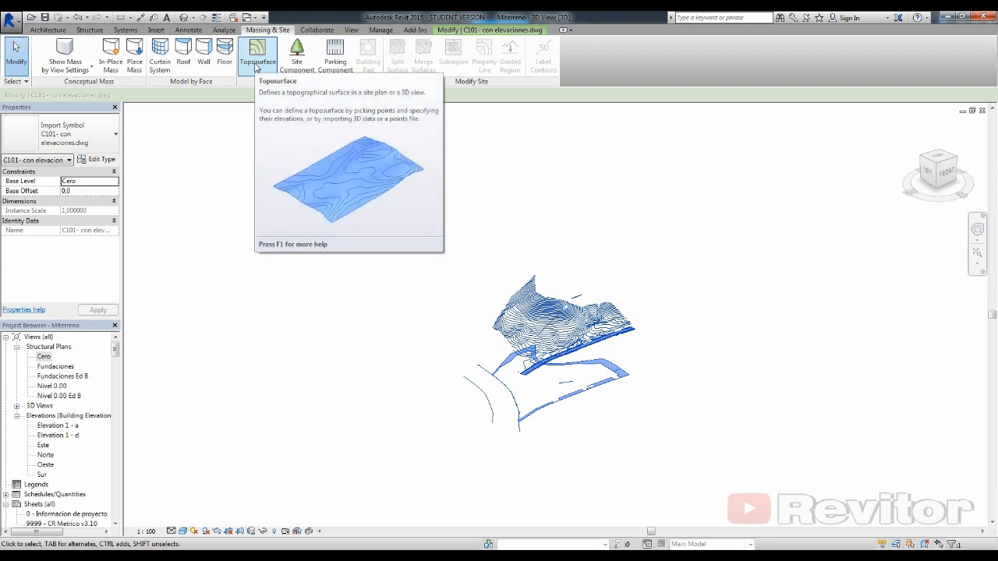
left_click(256, 67)
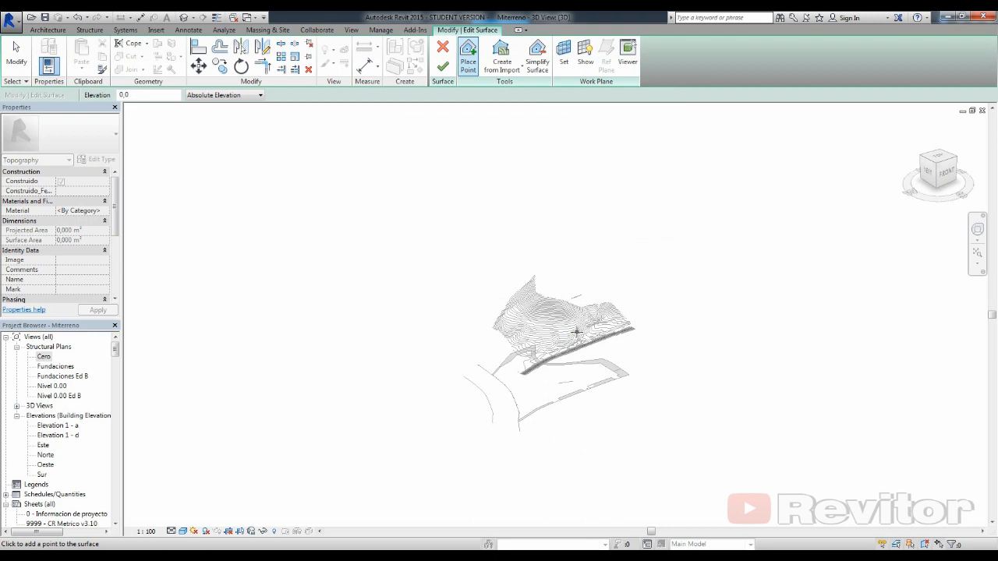
left_click(539, 302)
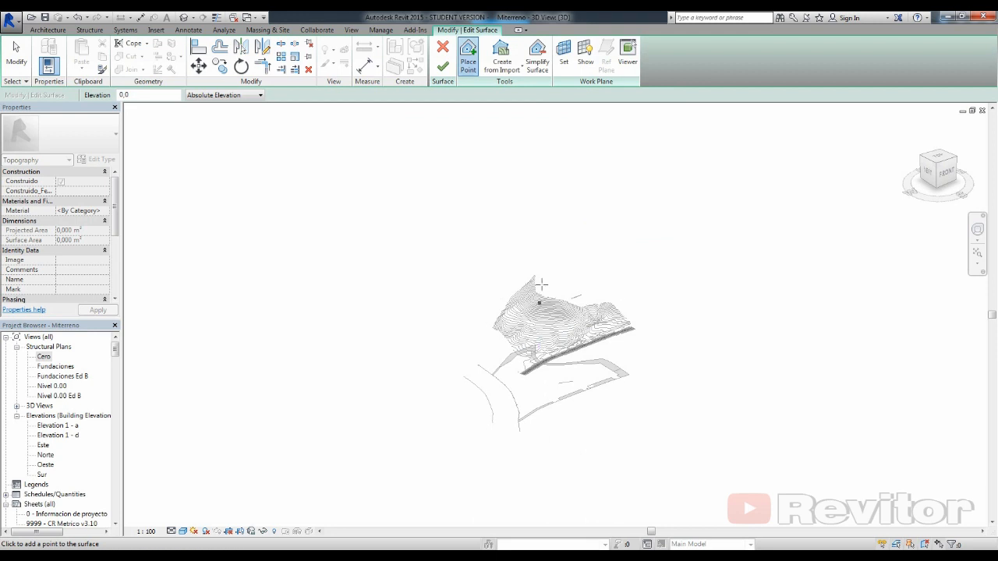
left_click(509, 58)
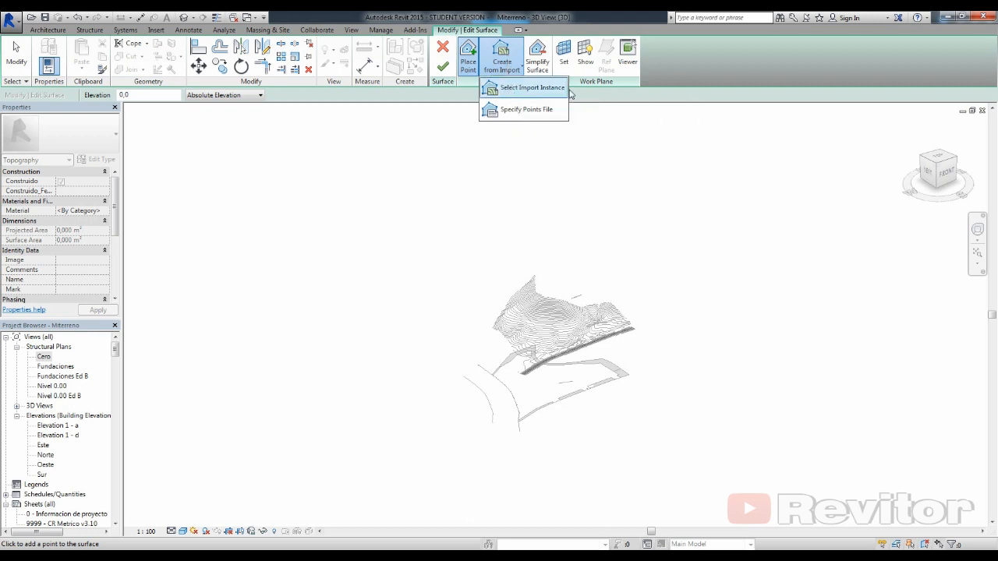
left_click(520, 88)
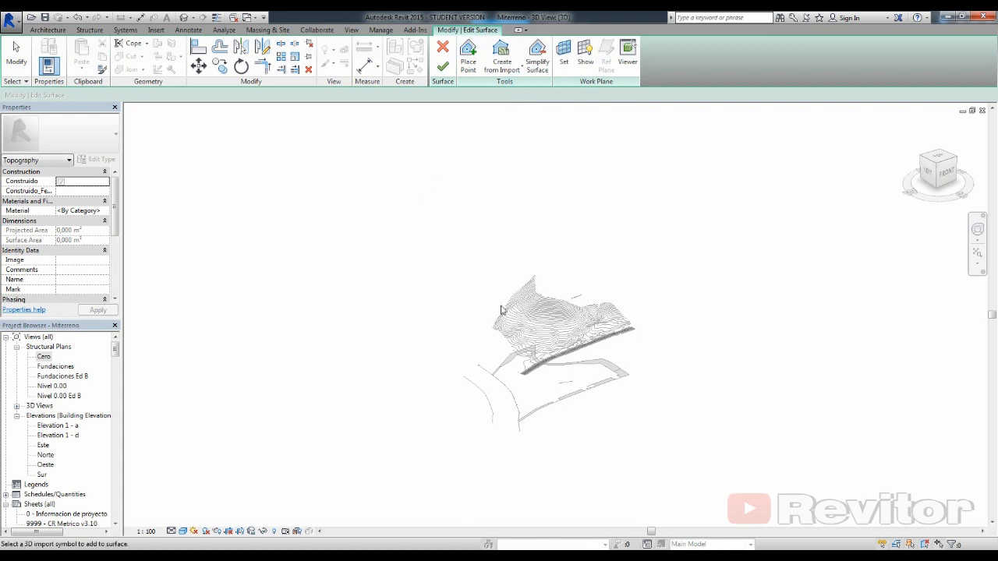
left_click(544, 316)
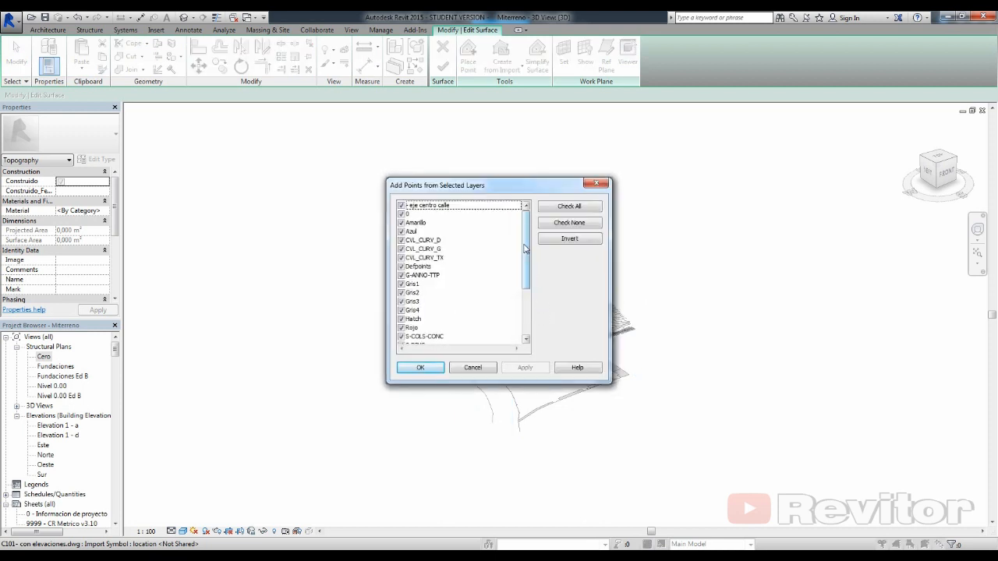
mouse_move(525, 225)
left_mouse_down()
mouse_move(525, 262)
mouse_move(528, 210)
mouse_move(530, 287)
mouse_move(527, 222)
left_mouse_up()
scroll(528, 333, "down", 2)
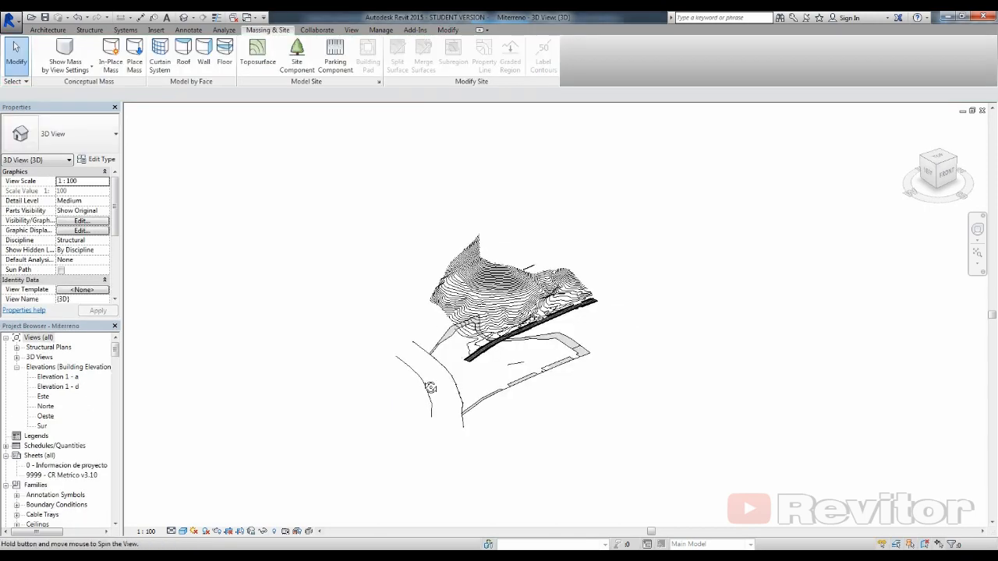
Query a contour line of the linked CAD drawing to identify the layer it is on
middle_click_drag(430, 388, 413, 332, "shift")
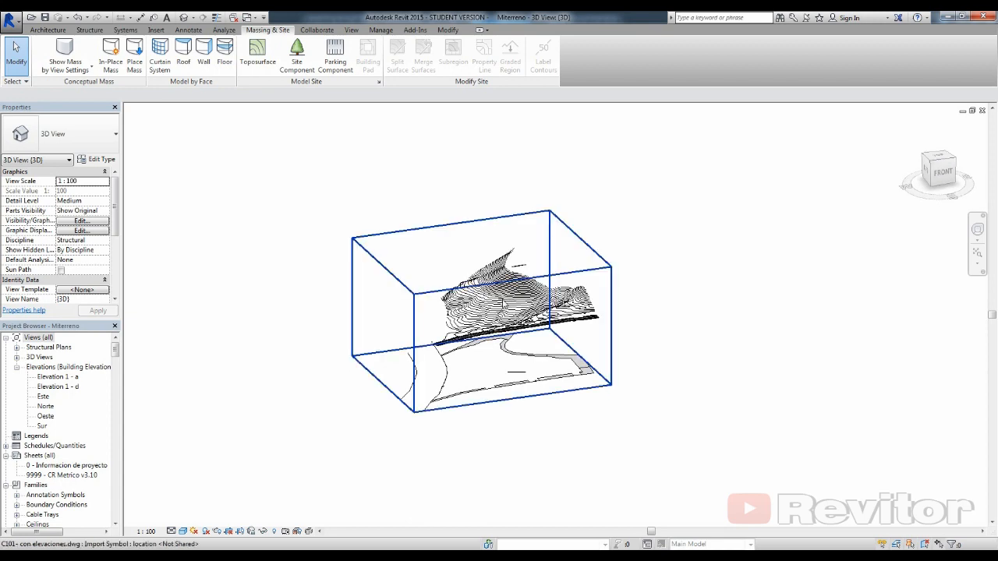
scroll(516, 302, "up", 2)
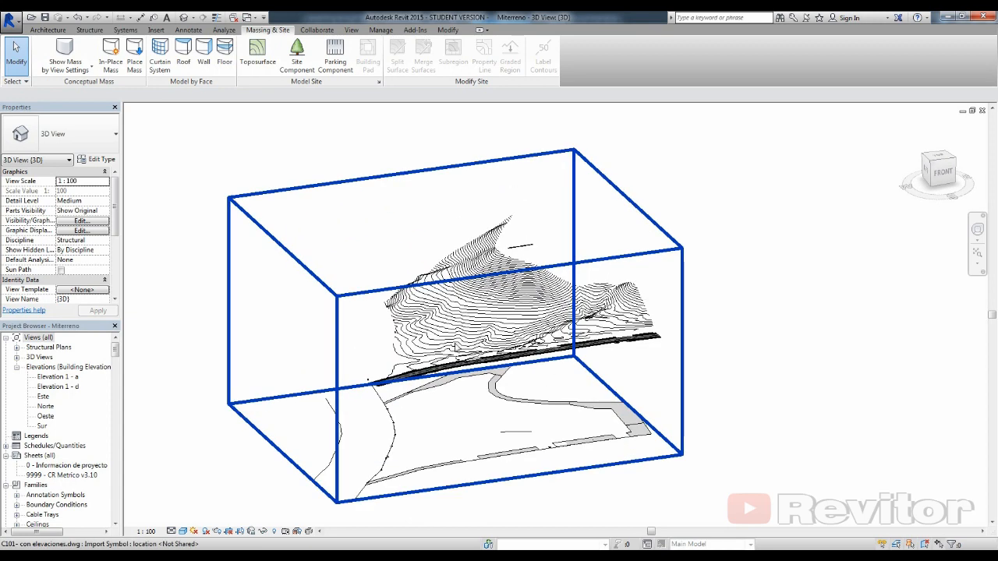
scroll(484, 296, "down", 2)
middle_click_drag(484, 296, 513, 249, "shift")
left_click(488, 266)
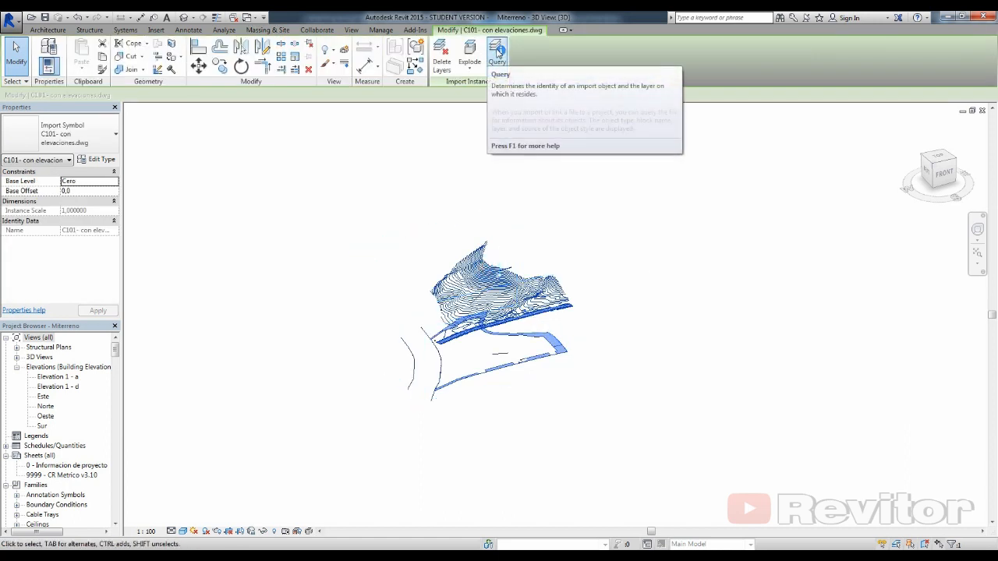
left_click(498, 53)
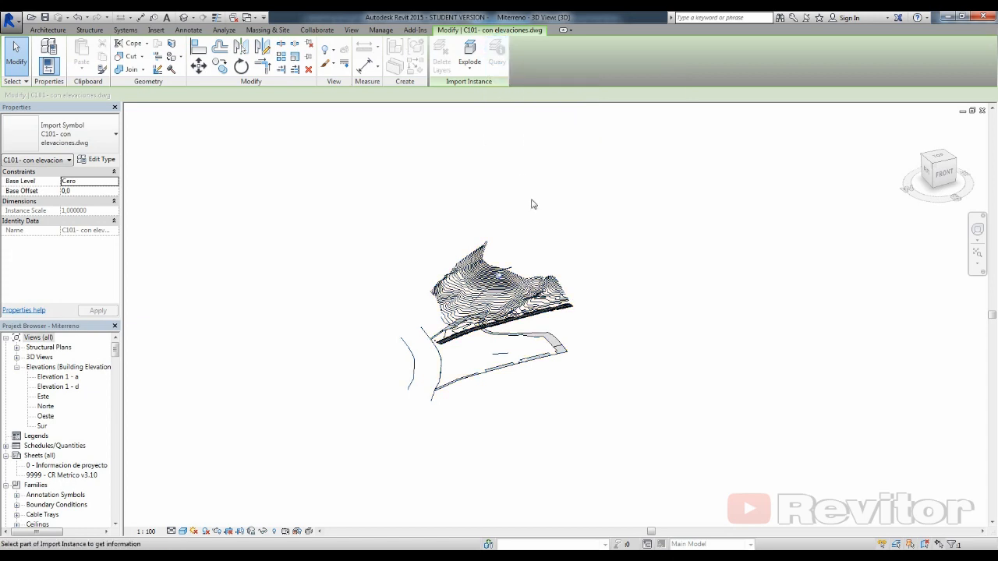
scroll(515, 248, "up", 6)
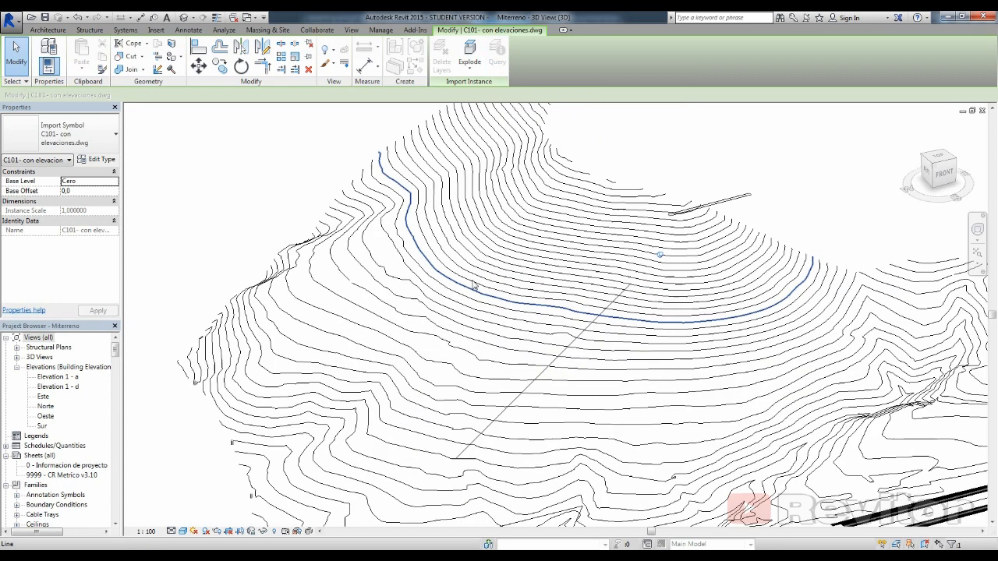
left_click(536, 250)
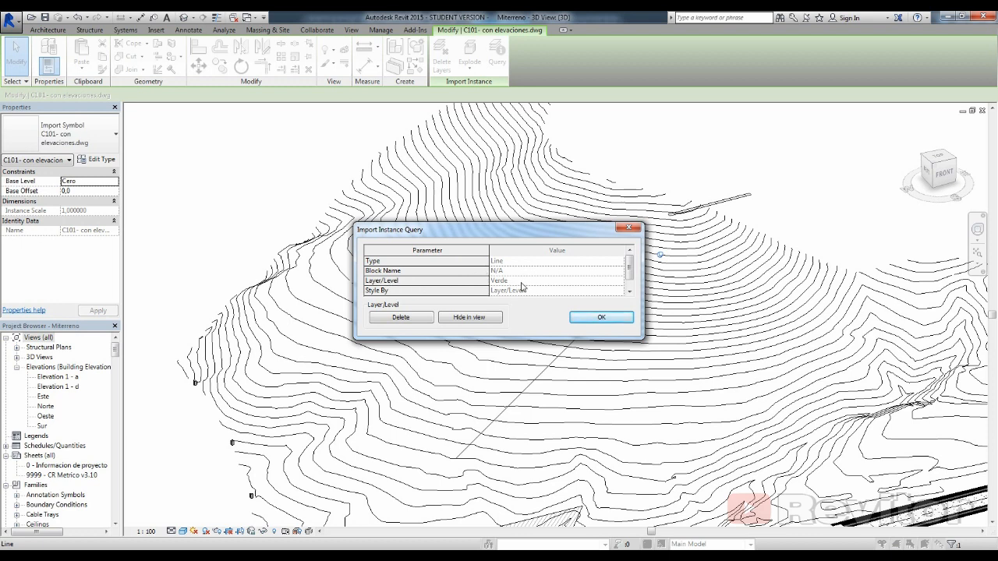
left_click(591, 318)
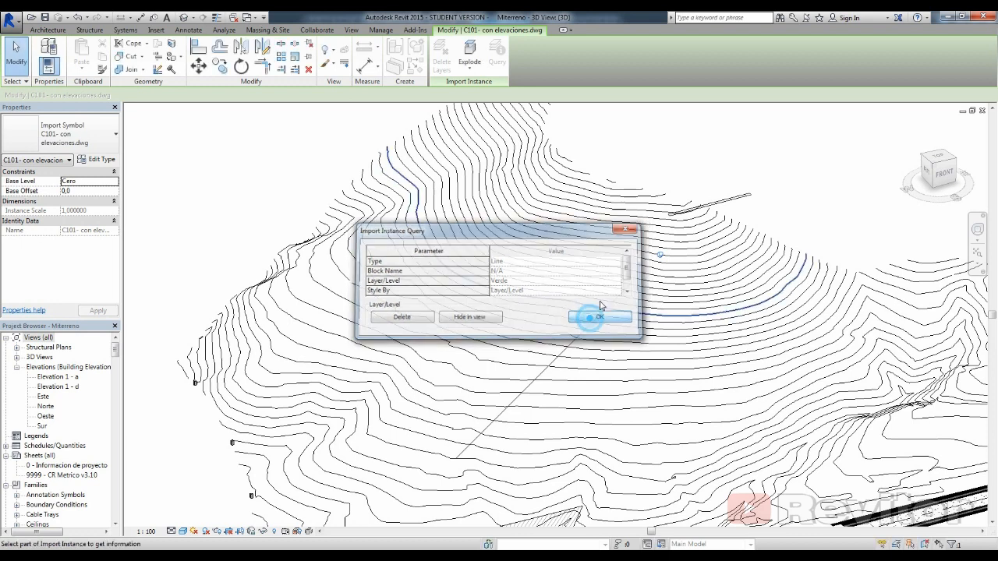
left_click(686, 165)
scroll(678, 180, "down", 5)
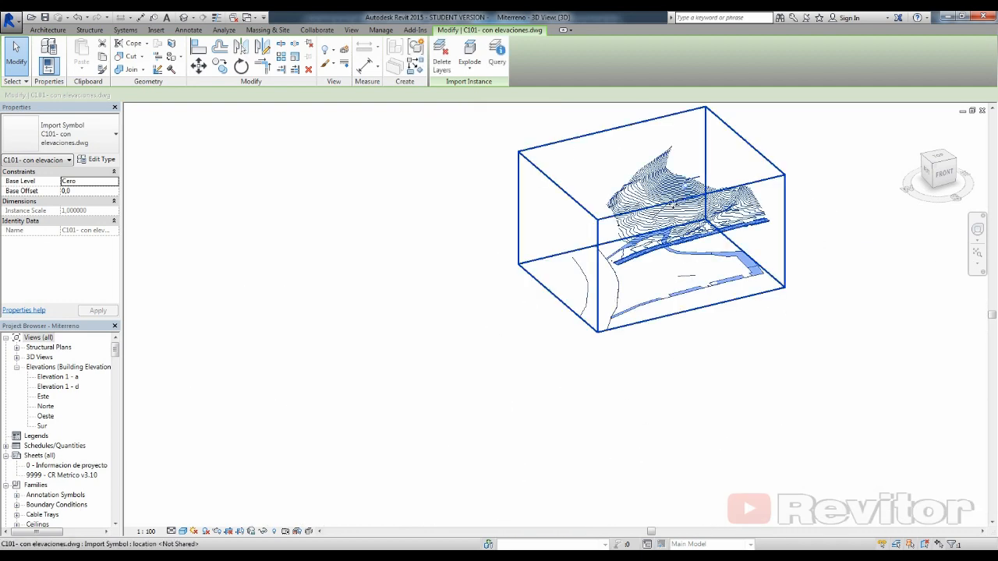
key("Escape")
Start a toposurface created from an import instance, using the linked contour drawing as the source
middle_click_drag(633, 203, 536, 262)
left_click(568, 246)
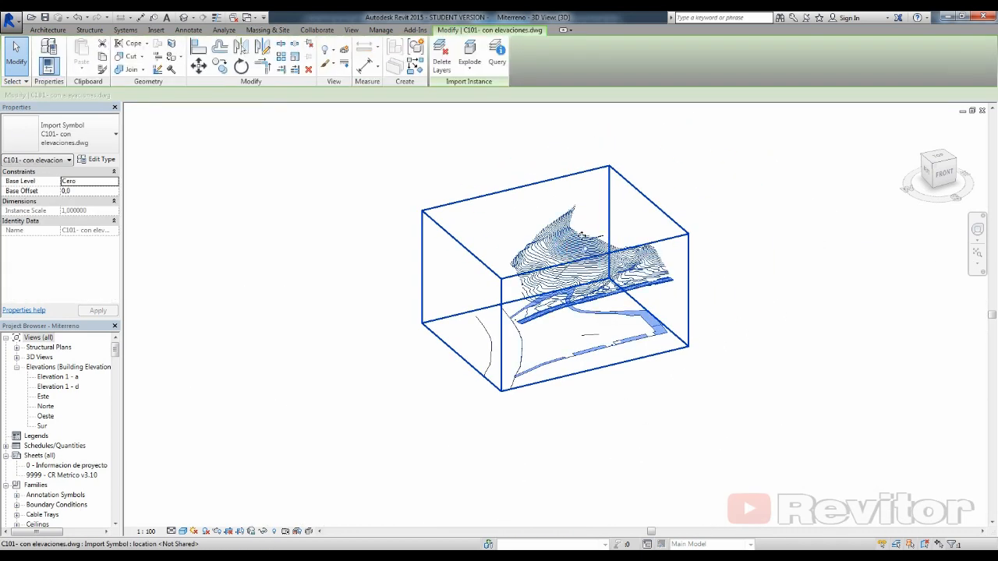
key("Escape")
left_click(263, 49)
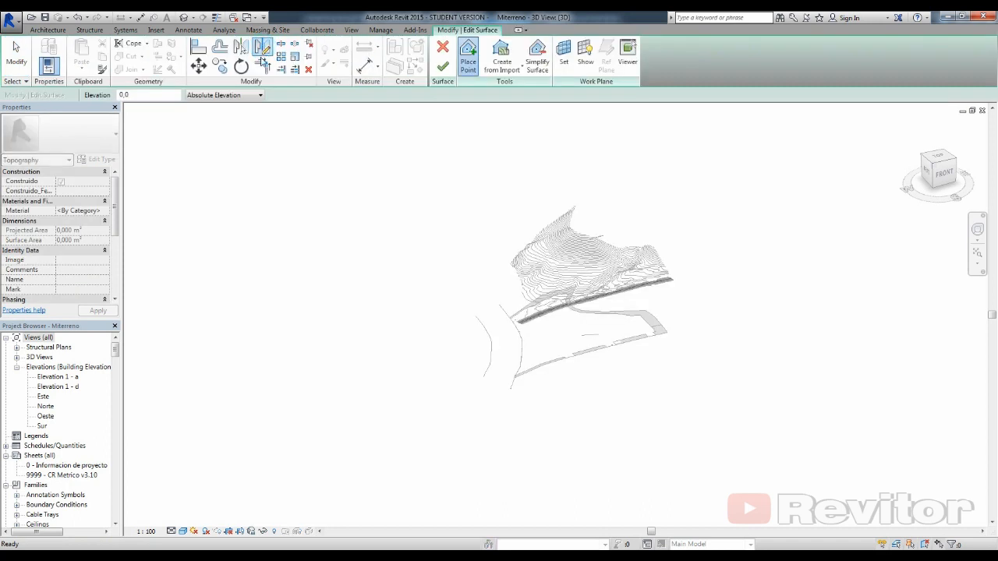
left_click(503, 63)
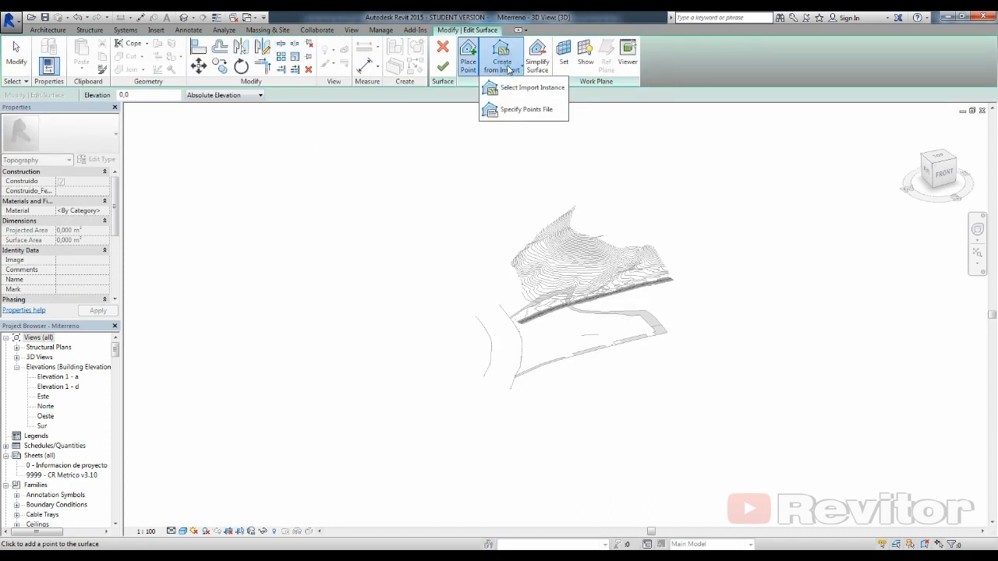
left_click(533, 88)
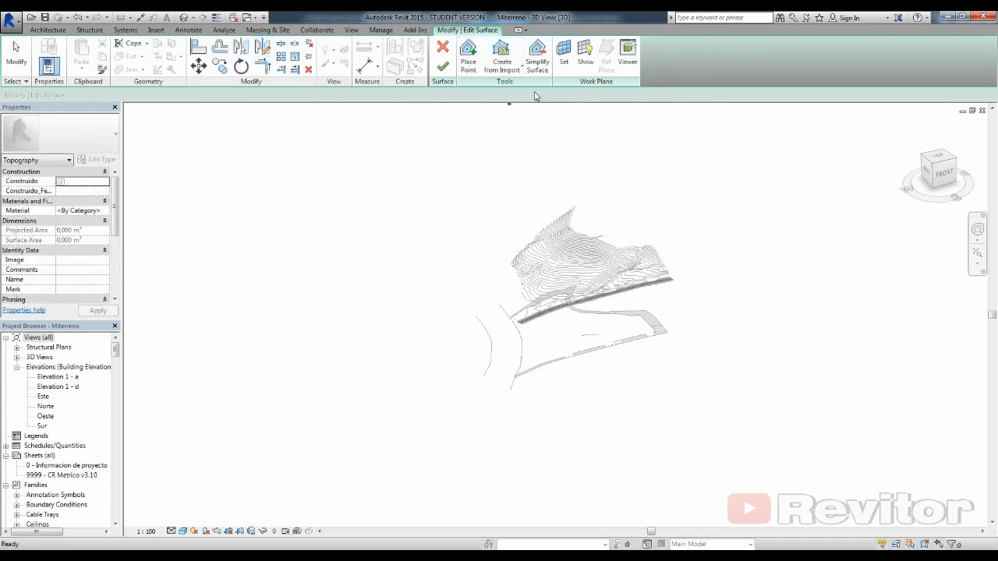
left_click(571, 250)
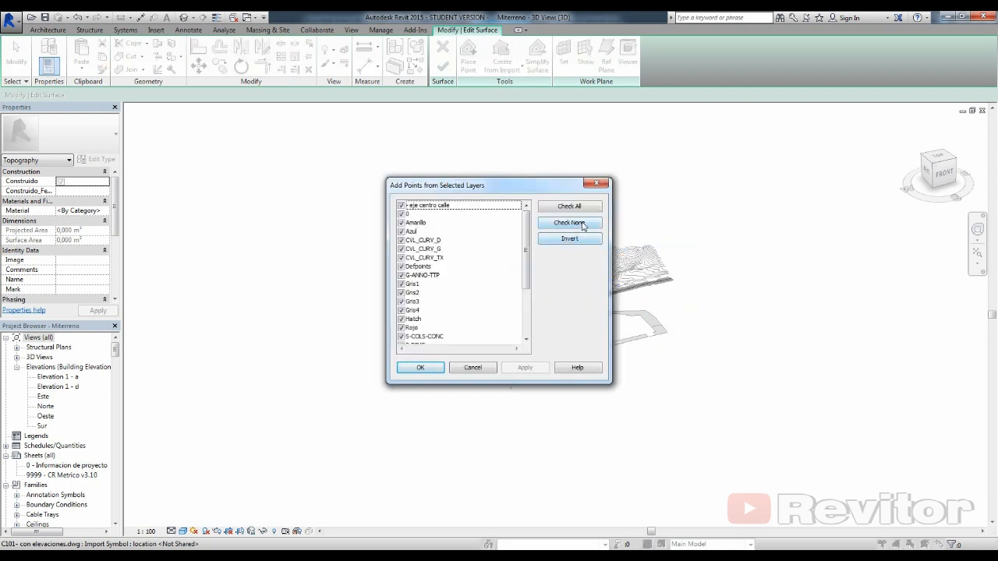
Add surface points from only the Verde layer and finish the toposurface
left_click(582, 226)
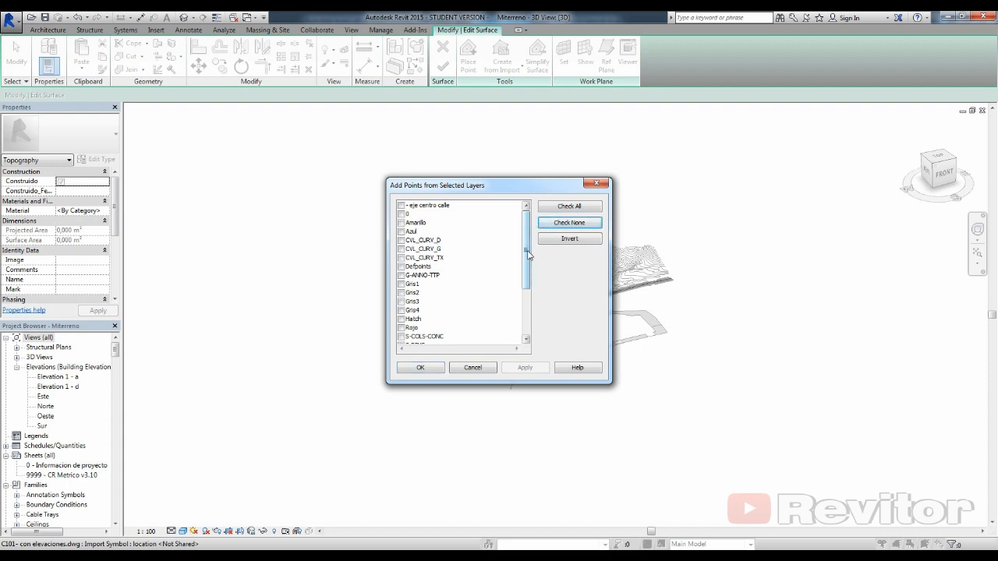
scroll(528, 253, "down", 3)
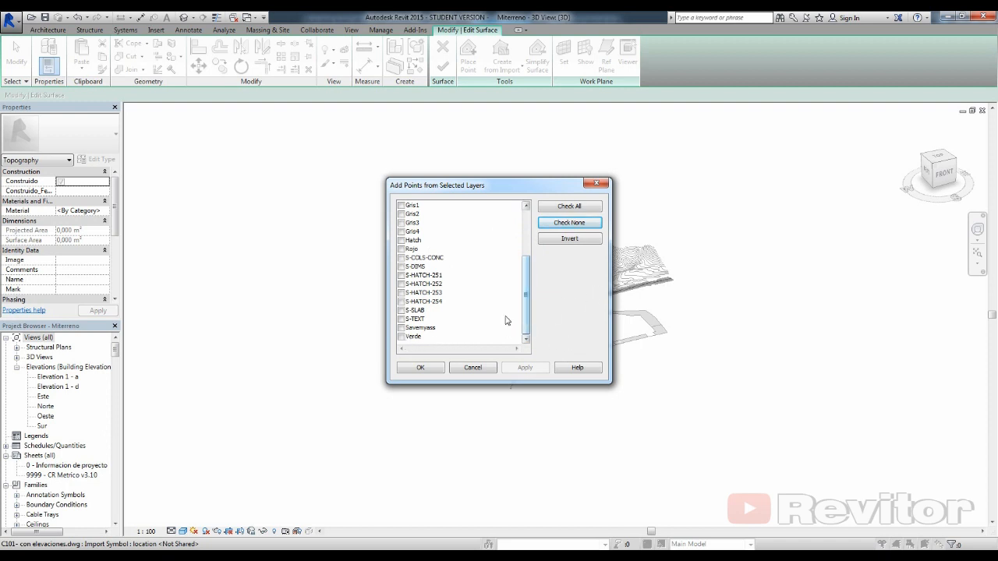
left_click(401, 338)
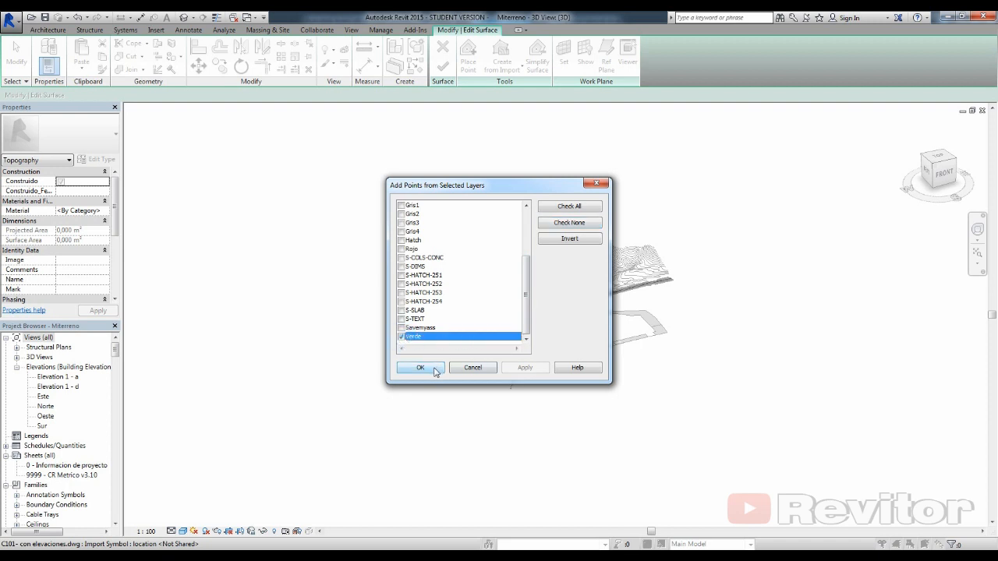
left_click(421, 367)
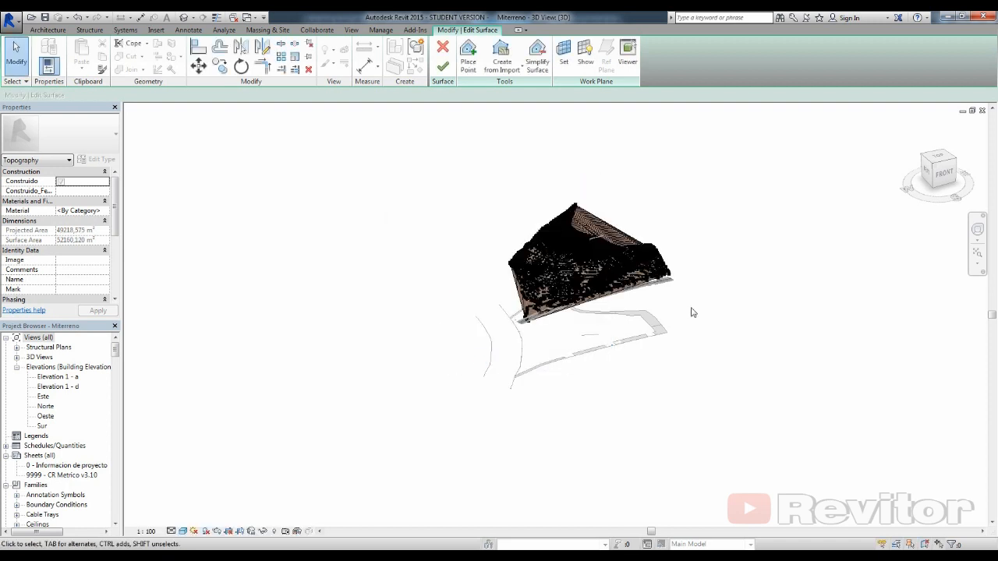
scroll(700, 249, "up", 3)
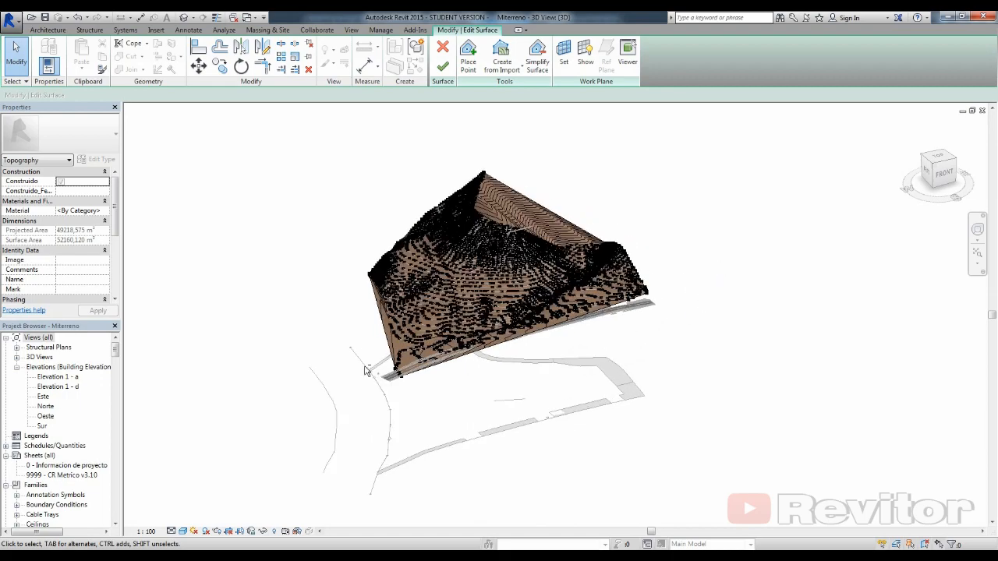
middle_click_drag(367, 370, 486, 154, "shift")
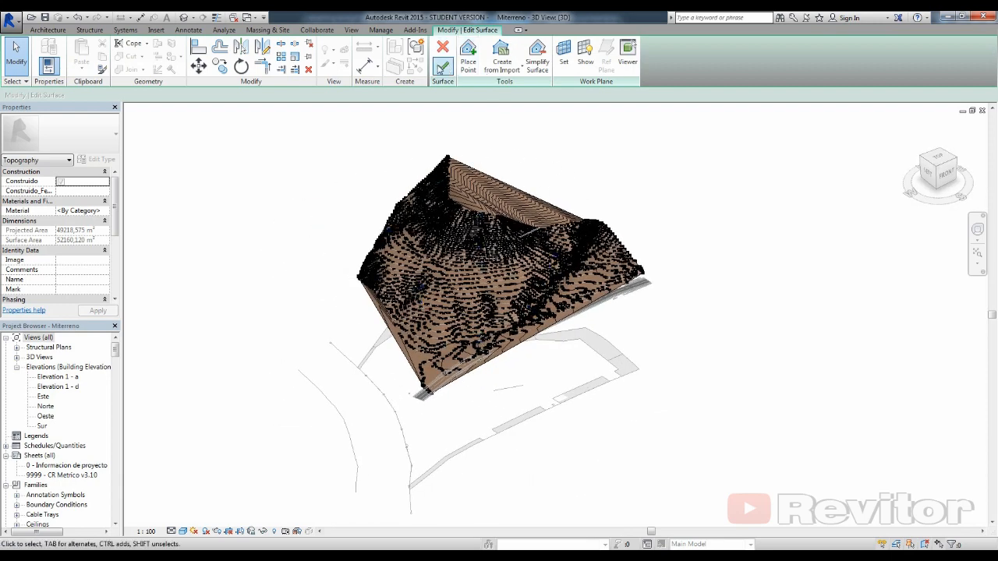
left_click(442, 67)
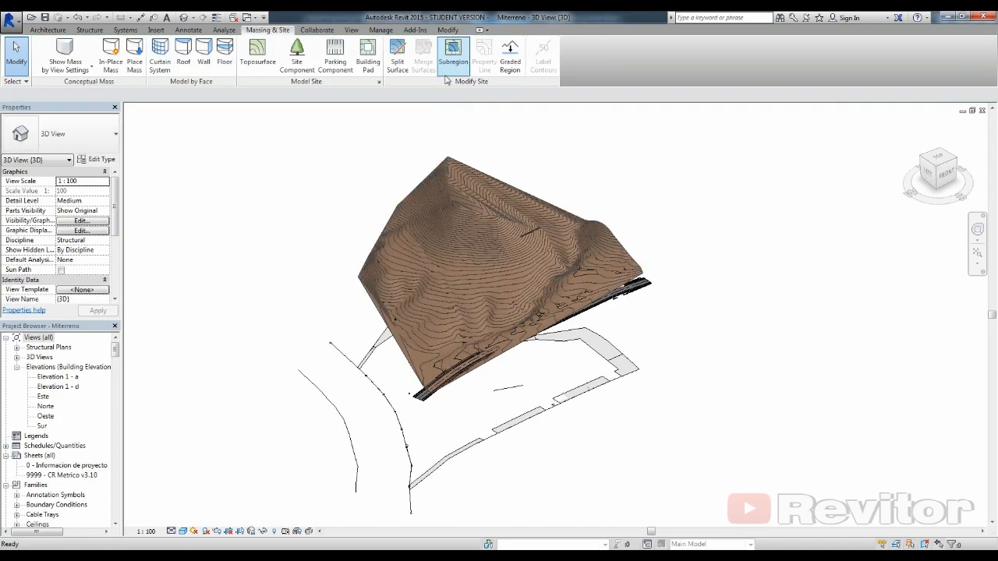
Examine the relief of the finished toposurface from several sides, up close and as a whole
left_click(708, 251)
scroll(554, 257, "down", 2)
middle_click_drag(608, 355, 521, 290, "shift")
scroll(520, 273, "up", 5)
middle_click_drag(386, 319, 591, 367, "shift")
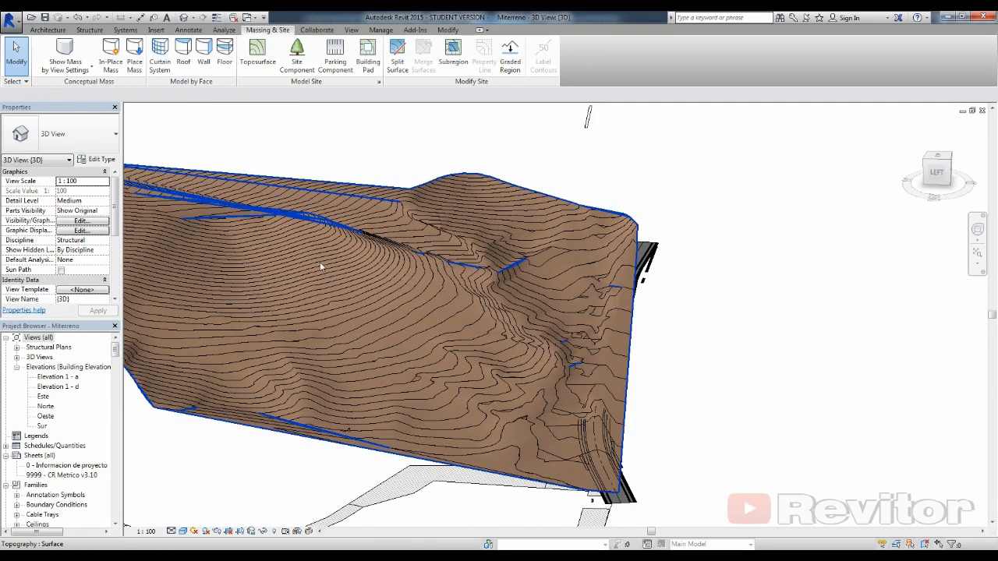
scroll(384, 271, "down", 5)
middle_click_drag(385, 271, 238, 354, "shift")
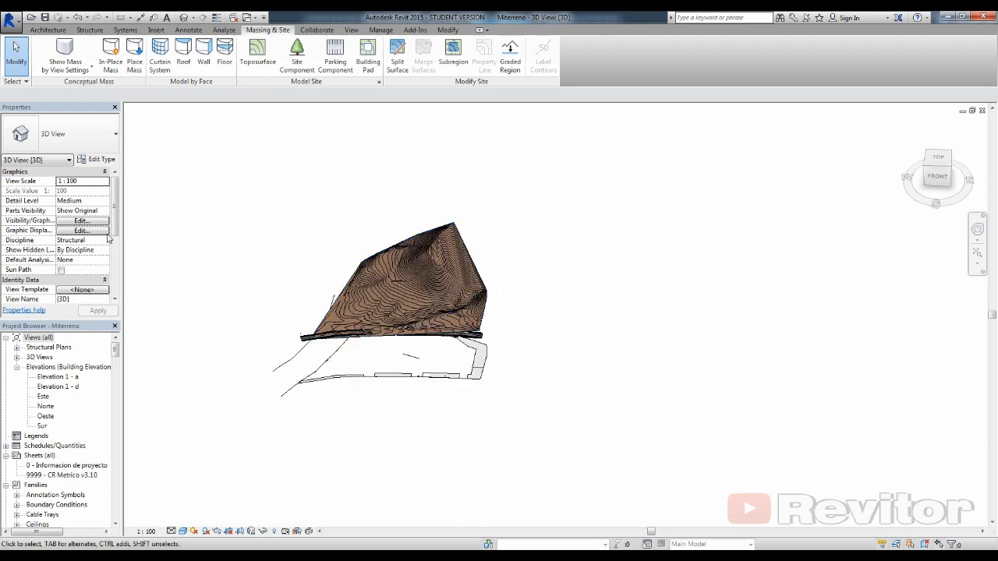
Hide the linked drawing C101- con elevaciones.dwg in the 3D view and look over the terrain surface alone
left_click(86, 222)
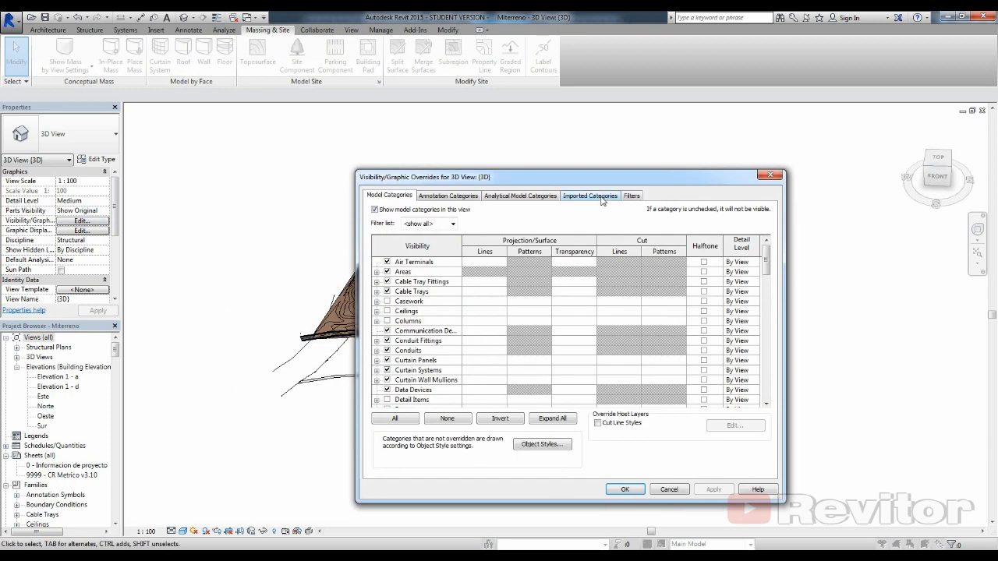
left_click(590, 195)
left_click(388, 245)
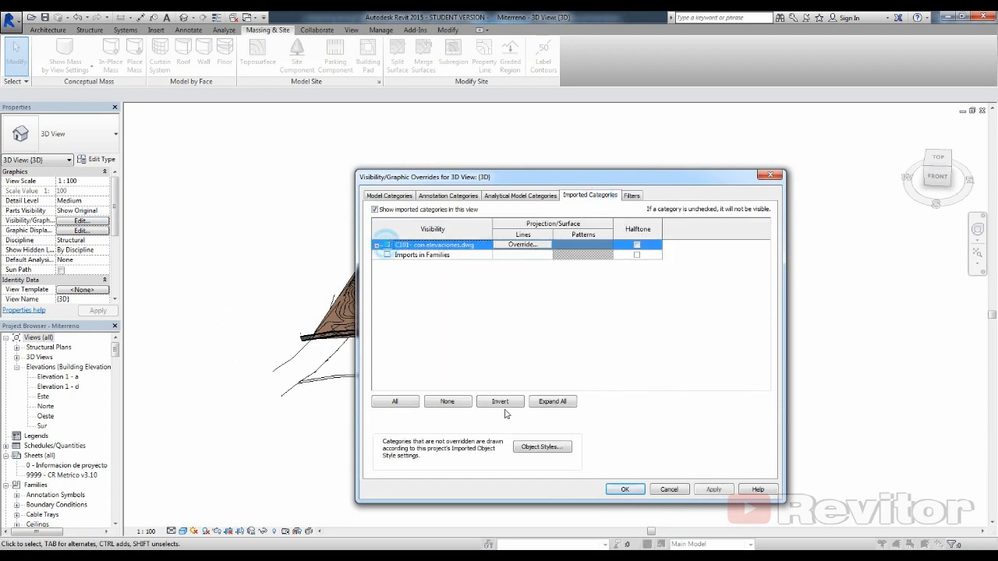
left_click(634, 489)
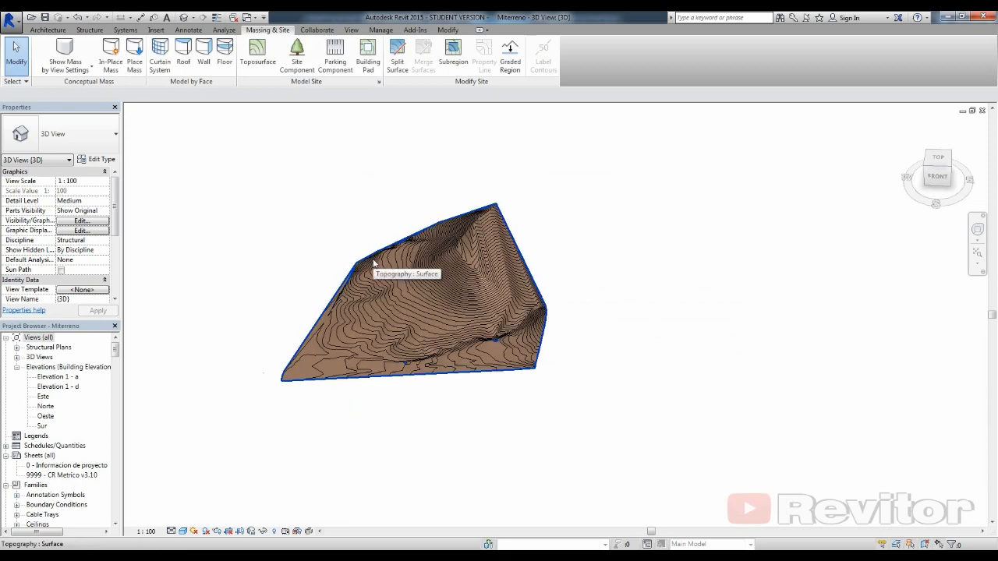
scroll(376, 273, "up", 5)
middle_click_drag(359, 369, 362, 389, "shift")
scroll(496, 364, "down", 6)
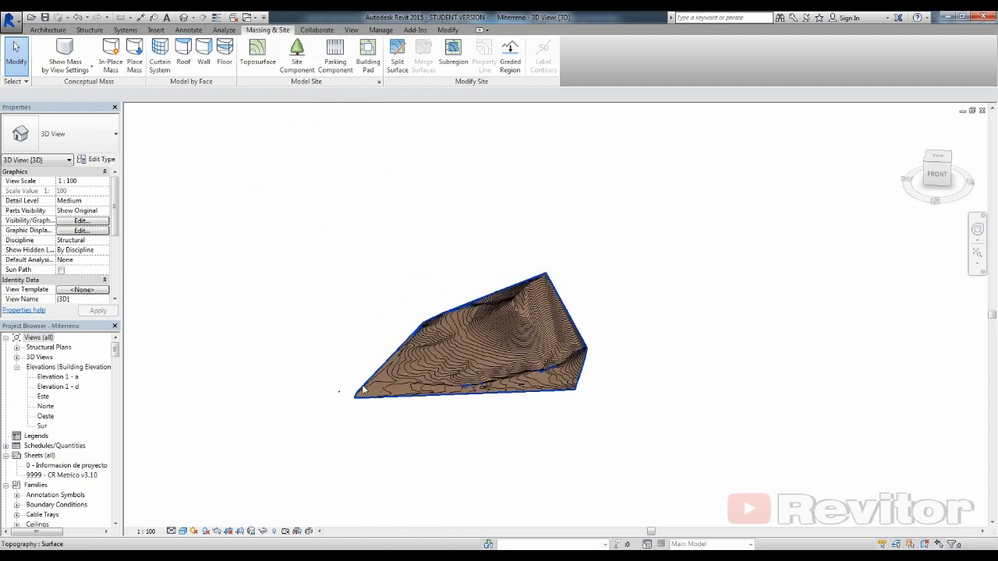
scroll(358, 390, "up", 3)
scroll(358, 390, "down", 5)
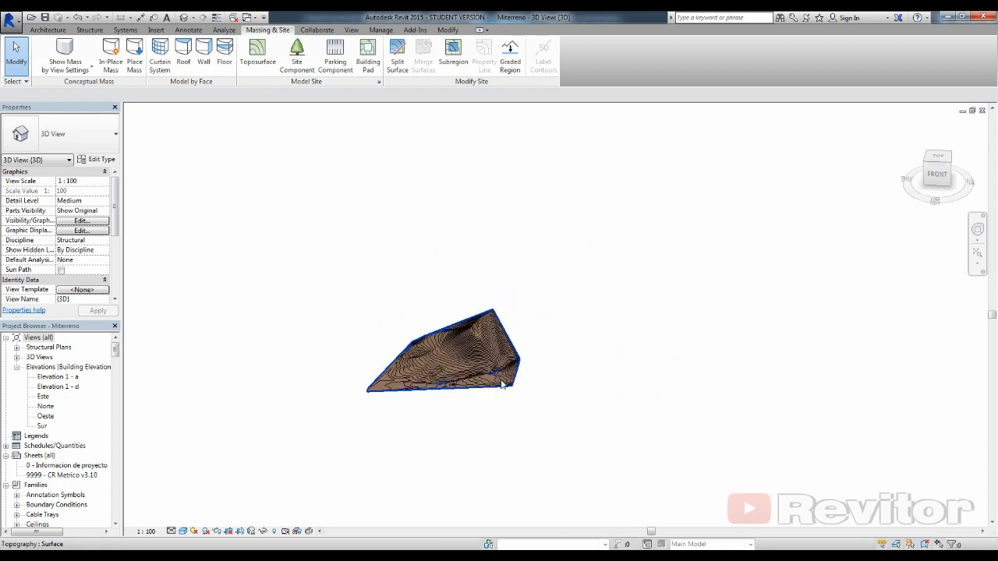
Examine the toposurface's contours and slopes from the front and side, both up close and as a whole
middle_click_drag(458, 381, 545, 337, "shift")
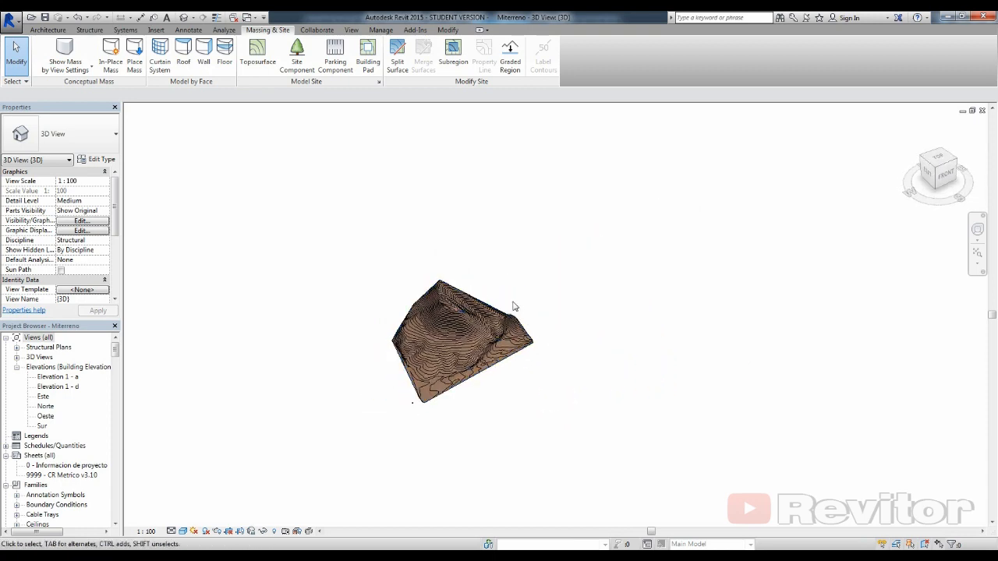
scroll(511, 308, "up", 5)
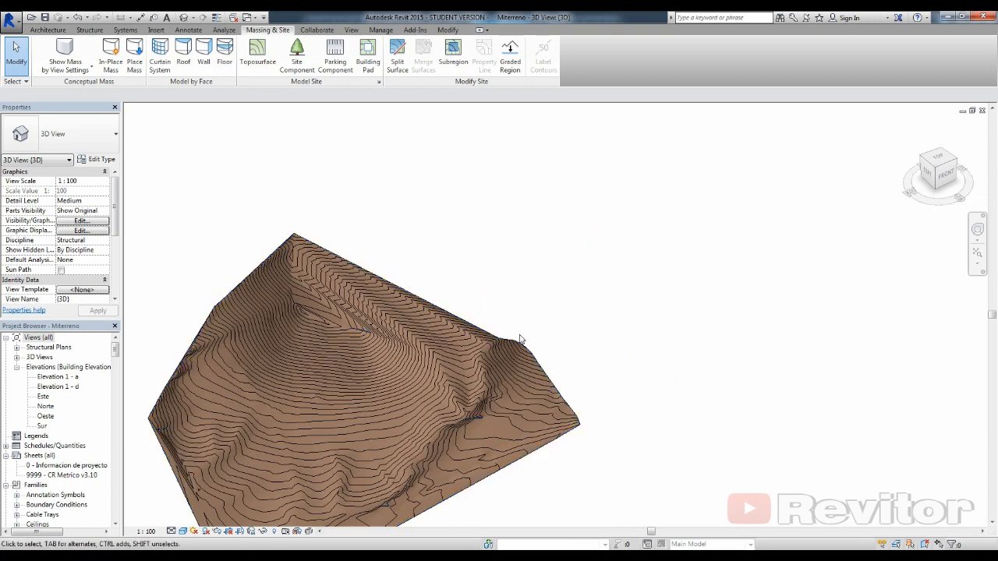
middle_click_drag(468, 452, 336, 330, "shift")
scroll(307, 378, "up", 3)
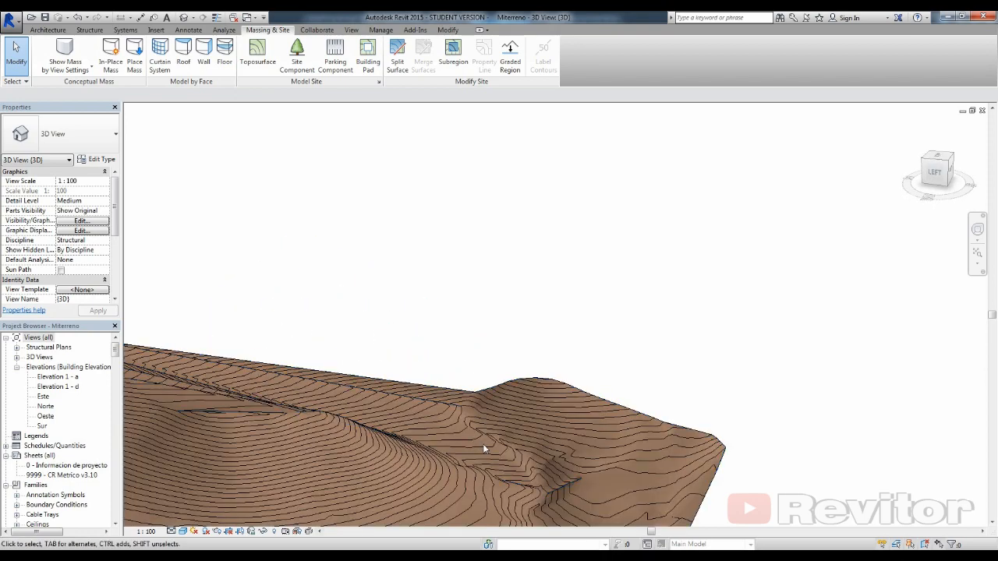
scroll(483, 443, "down", 5)
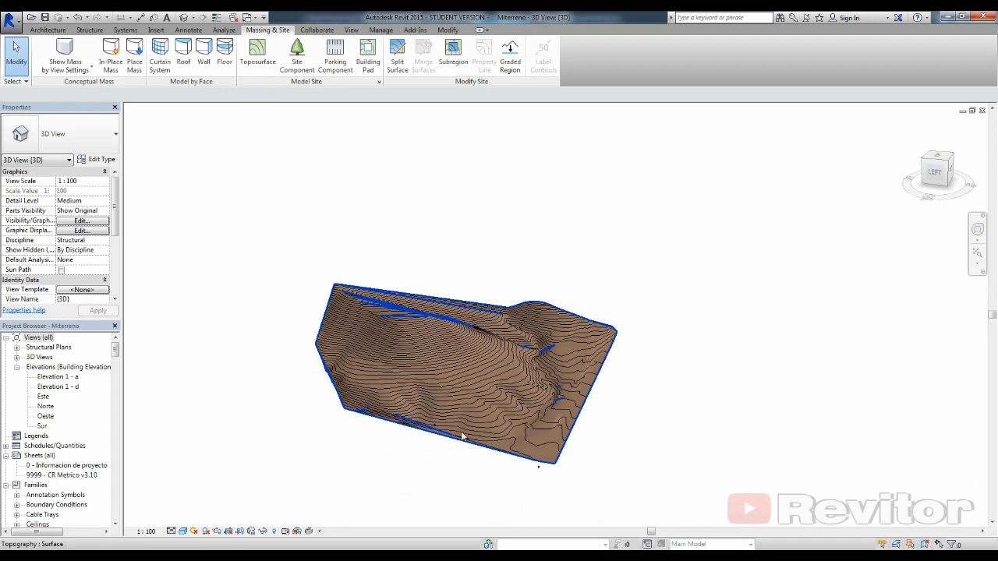
scroll(514, 328, "down", 3)
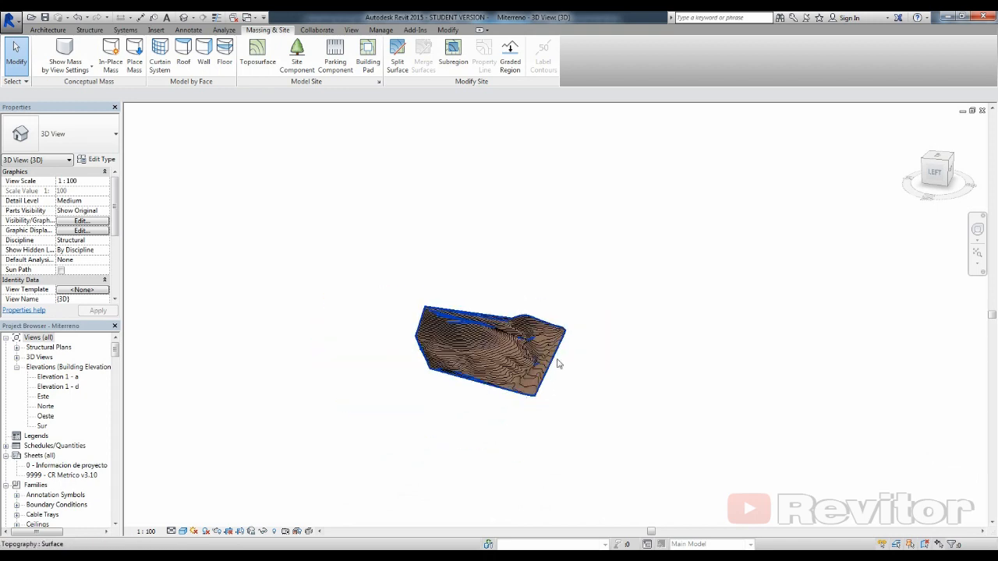
middle_click_drag(557, 364, 471, 429, "shift")
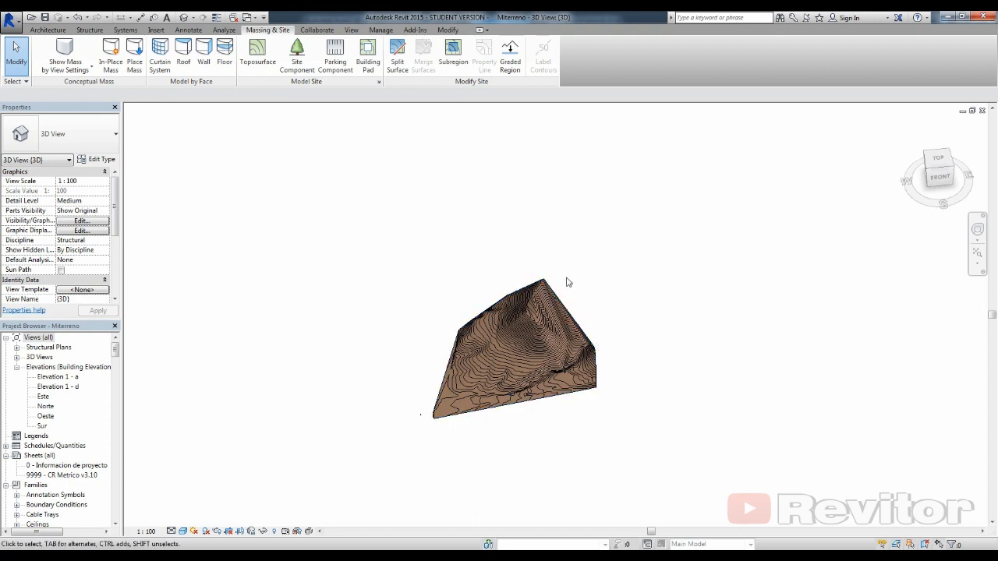
middle_click_drag(653, 323, 550, 367, "shift")
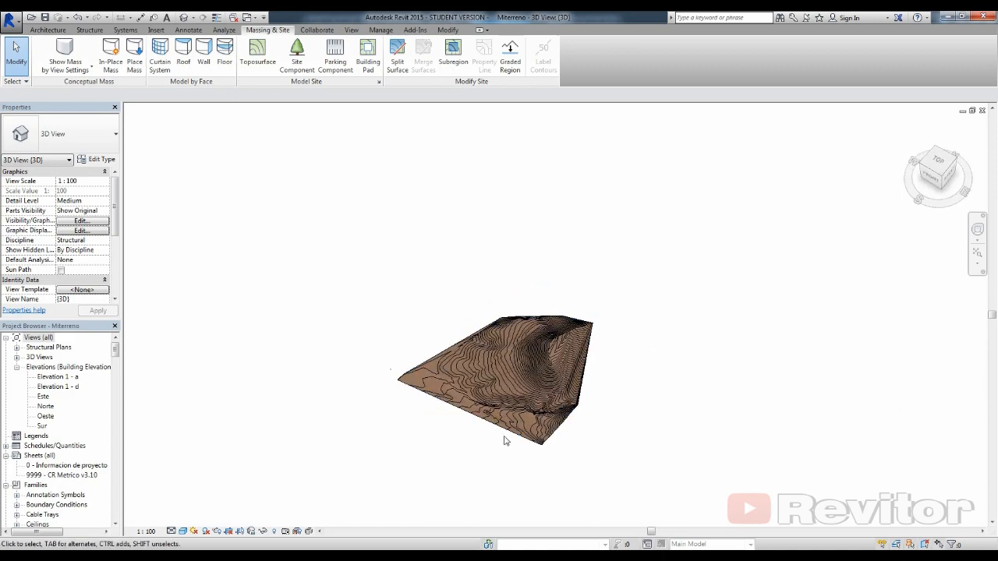
scroll(527, 423, "up", 3)
middle_click_drag(540, 412, 669, 327, "shift")
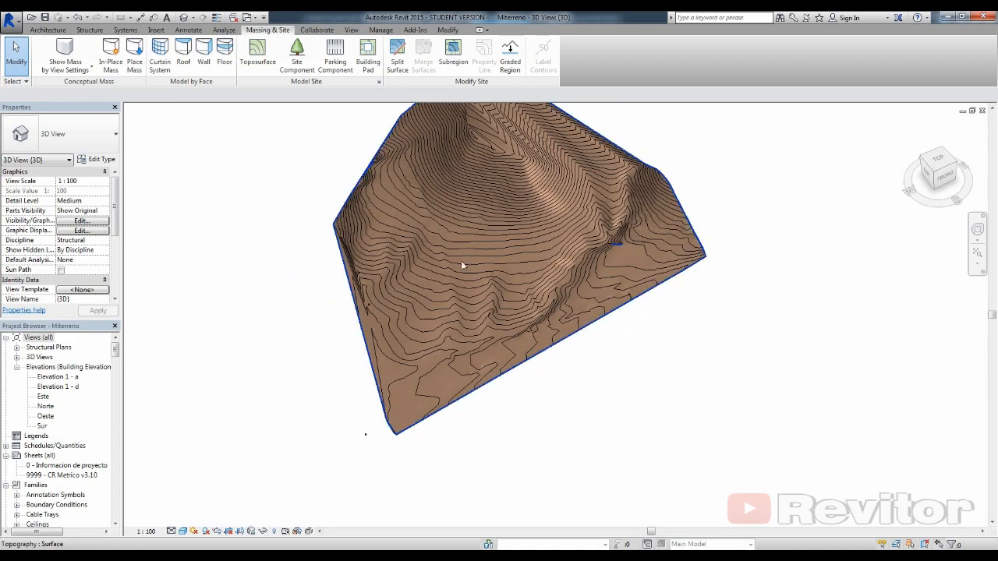
middle_click_drag(461, 261, 471, 280, "shift")
scroll(463, 278, "up", 3)
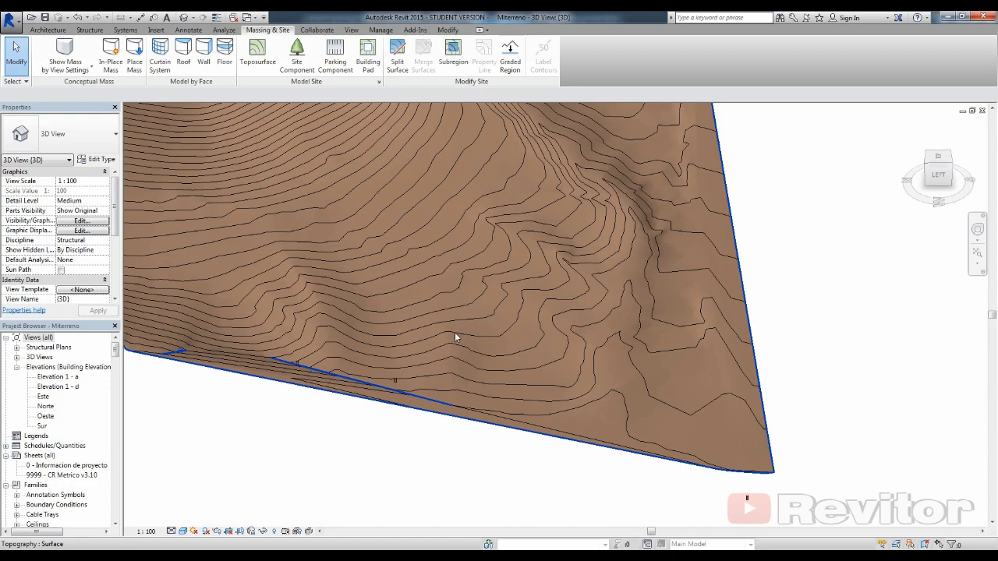
scroll(455, 332, "down", 2)
middle_click_drag(491, 349, 378, 266, "shift")
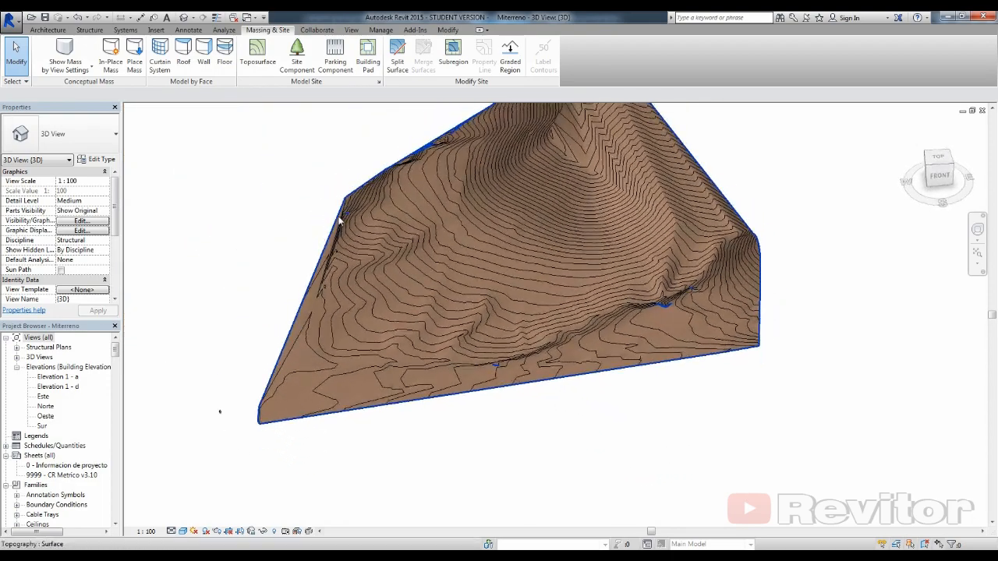
Inspect the crowded contours along the terrain's outer edge and the ridge below its peak
scroll(378, 261, "up", 6)
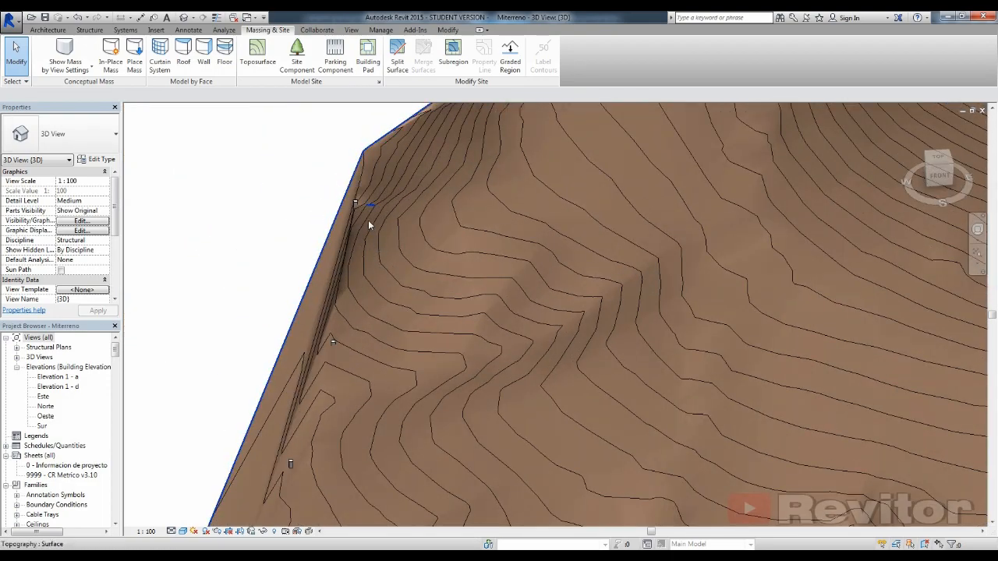
scroll(382, 234, "down", 2)
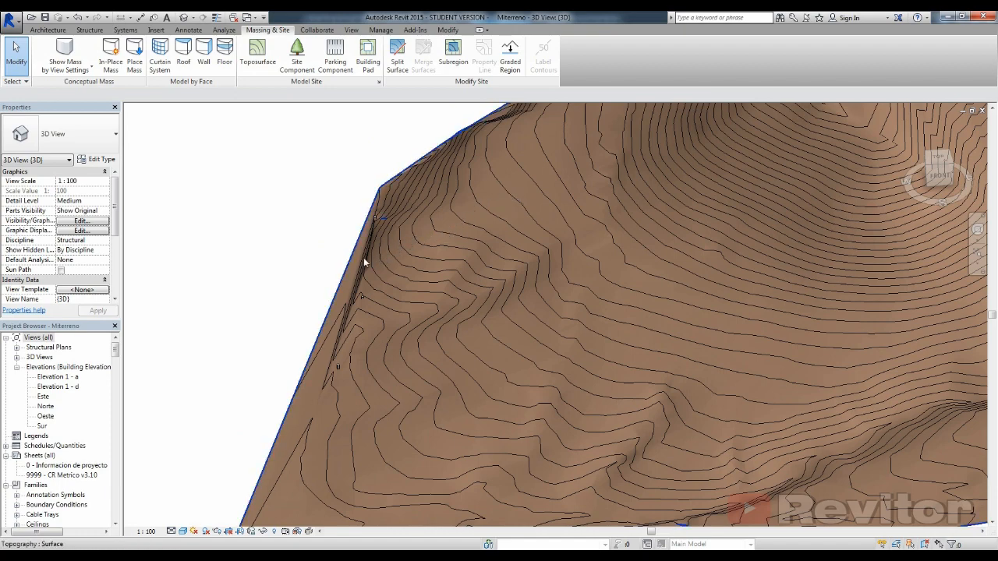
scroll(343, 312, "down", 3)
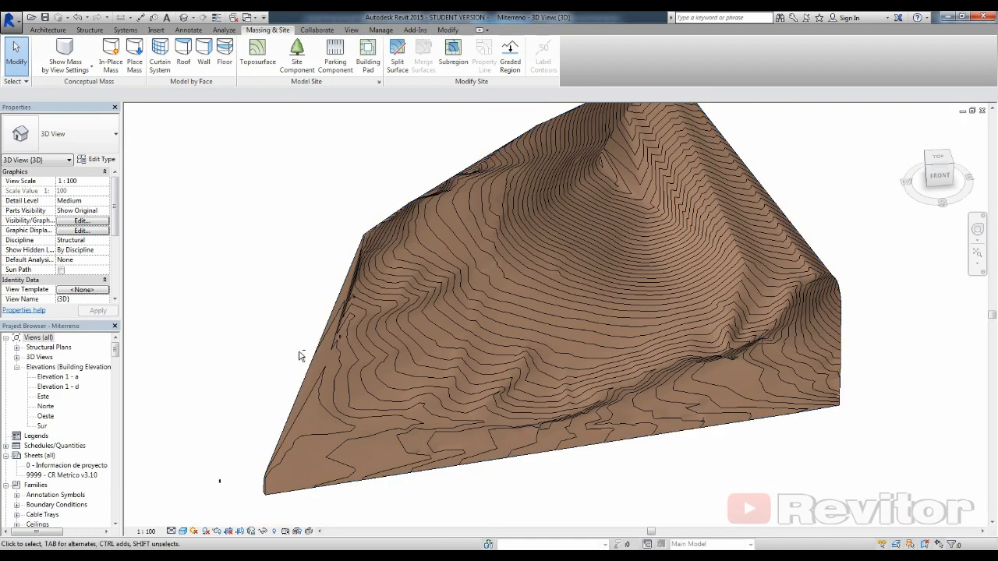
middle_click_drag(301, 356, 375, 344, "shift")
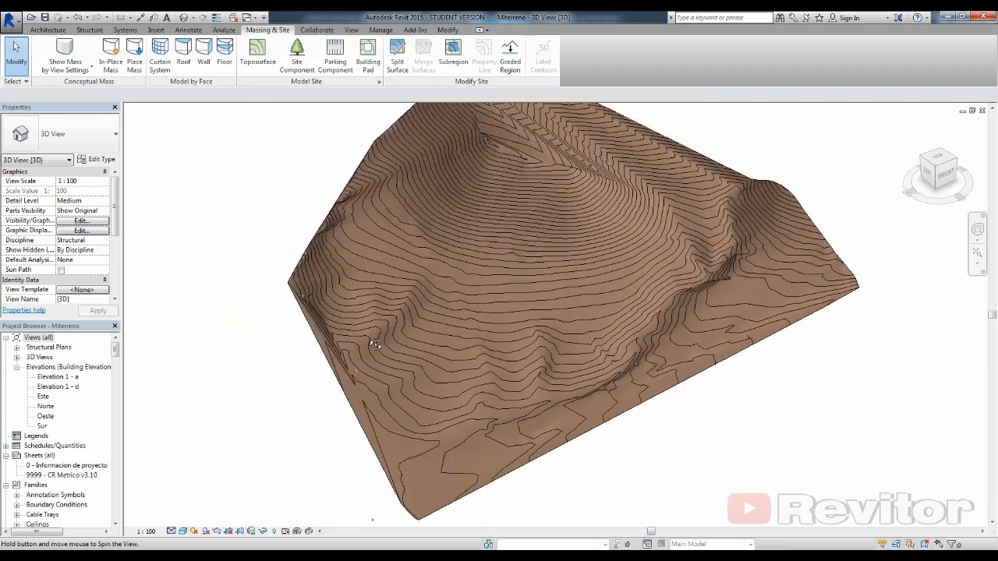
scroll(597, 297, "down", 2)
scroll(449, 309, "up", 1)
scroll(382, 219, "up", 3)
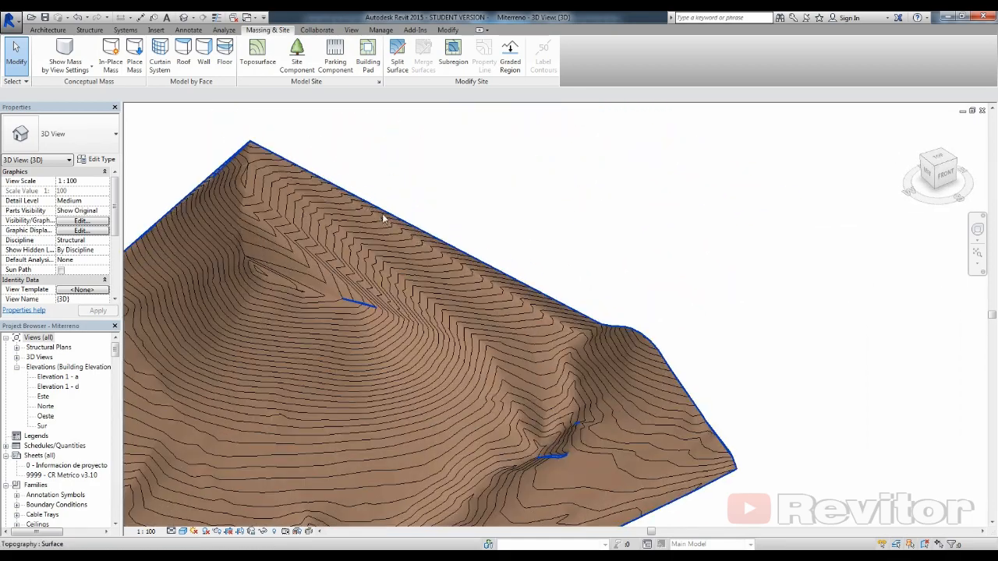
scroll(363, 276, "down", 2)
middle_click_drag(359, 318, 329, 329)
scroll(468, 370, "up", 2)
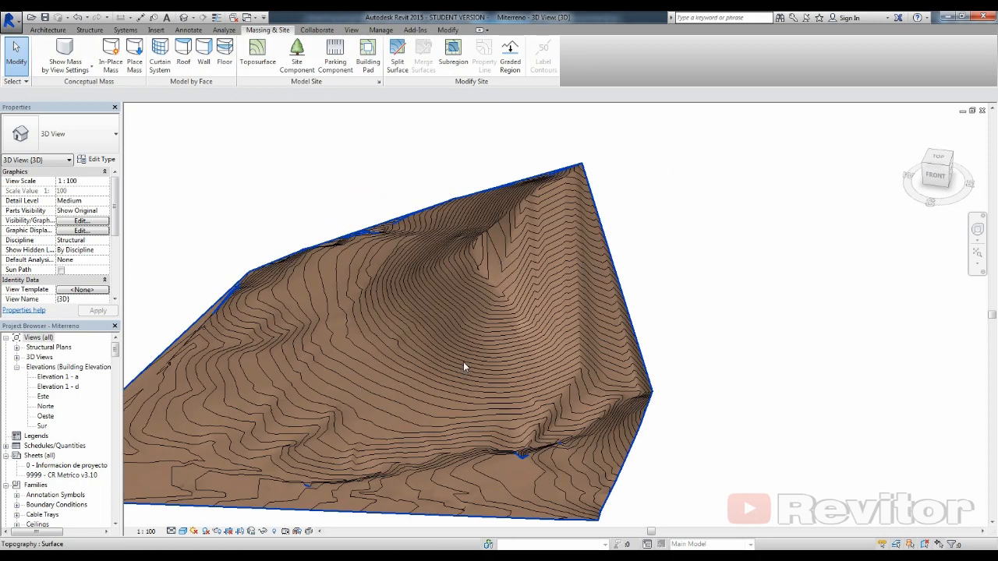
Open the toposurface for surface editing and check the elevation of one interior point on the slope
left_click(470, 320)
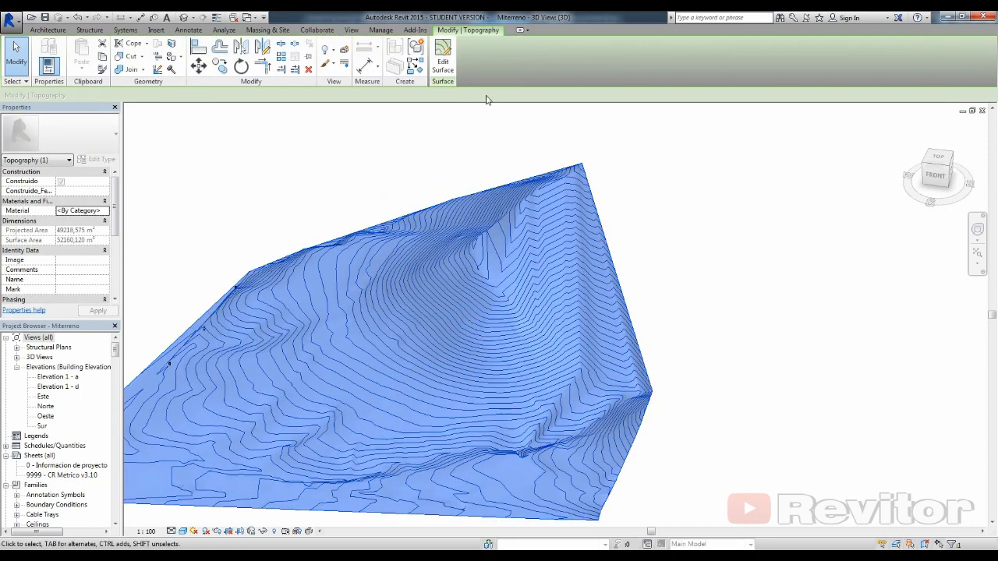
left_click(442, 57)
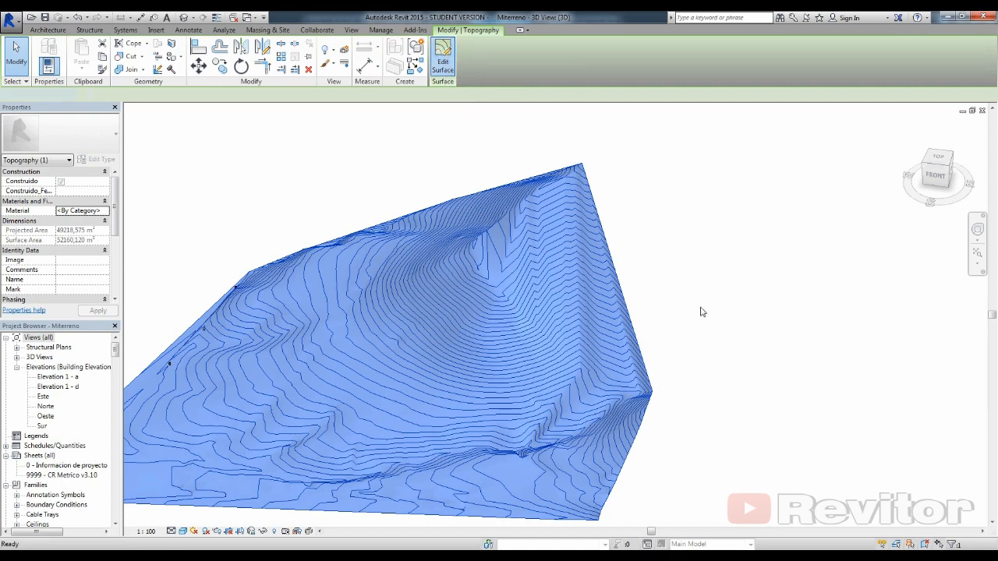
scroll(360, 295, "up", 8)
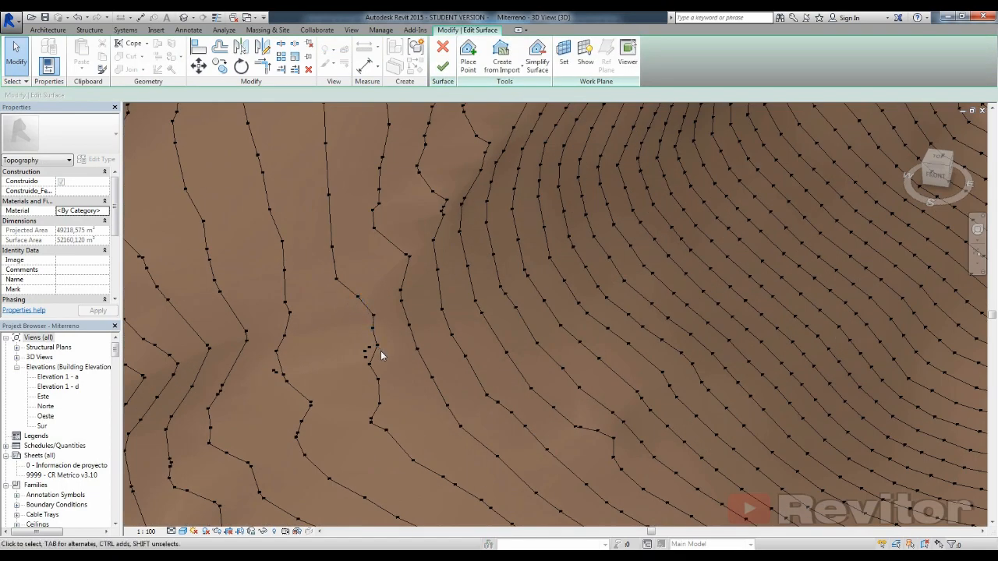
left_click(545, 304)
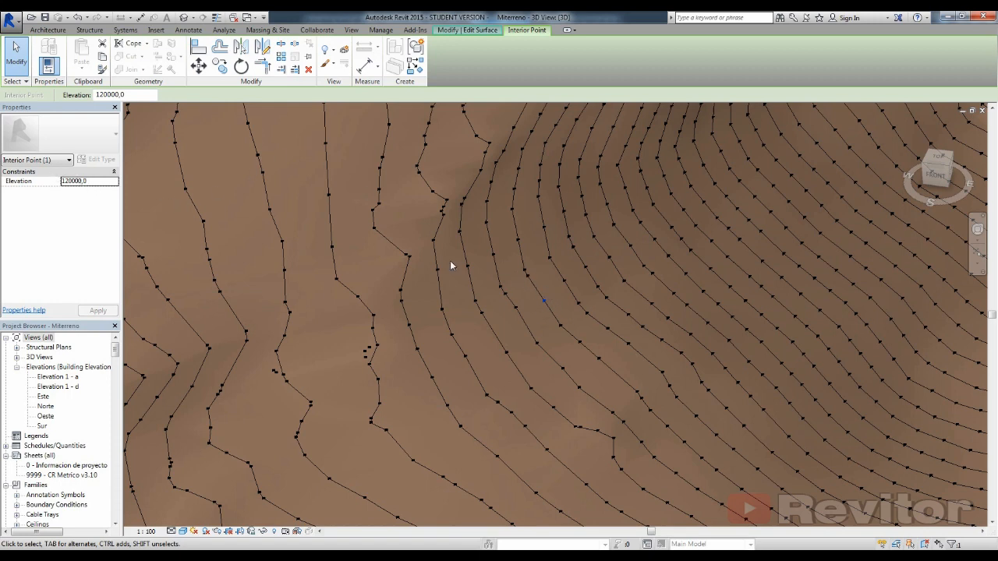
left_click(554, 308)
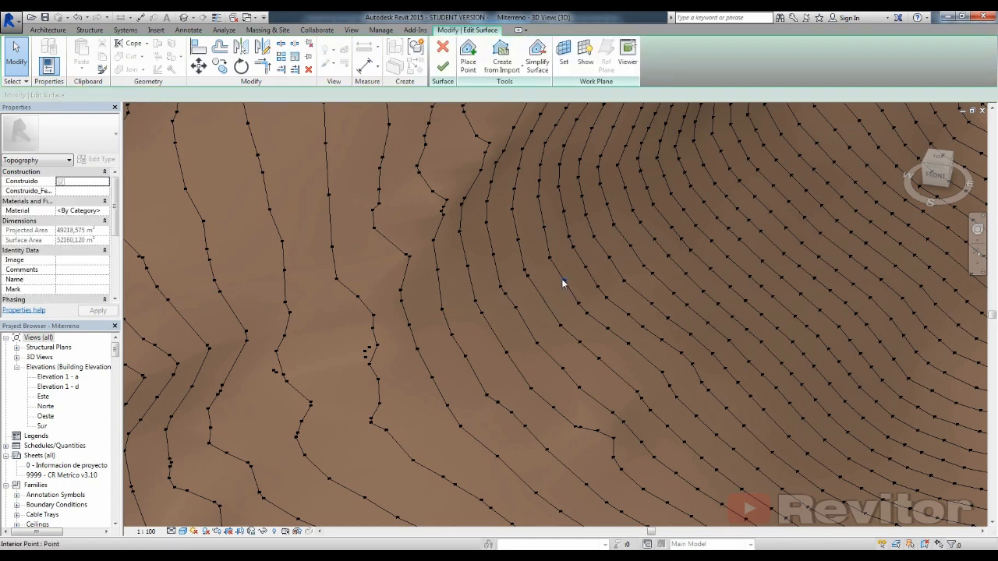
Delete two single interior points from neighbouring contours on the slope
left_click(565, 278)
key("Delete")
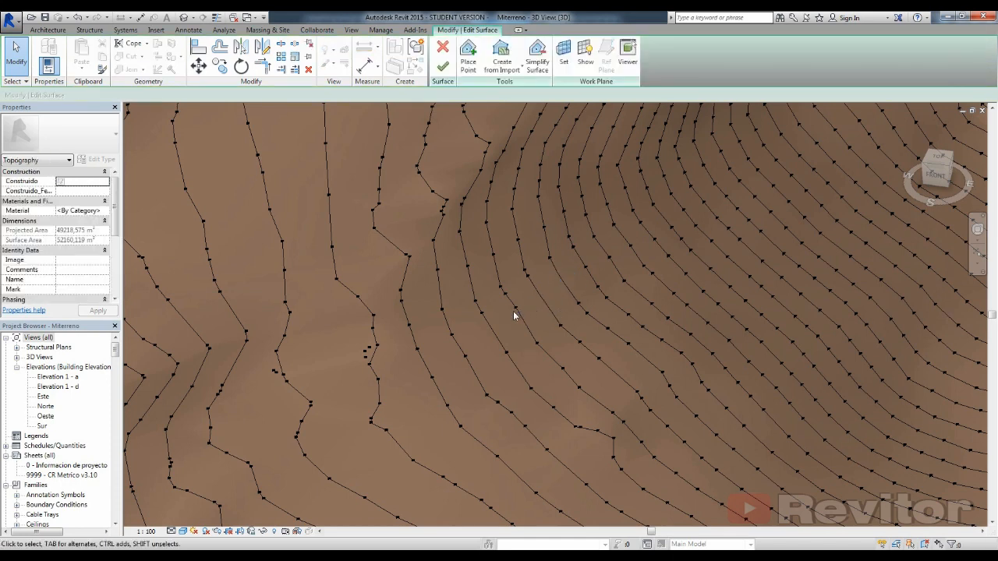
left_click(515, 312)
key("Delete")
Delete two groups of interior points from the contours on the hillside below the peak
middle_click_drag(530, 329, 534, 275, "shift")
left_click_drag(530, 281, 647, 374)
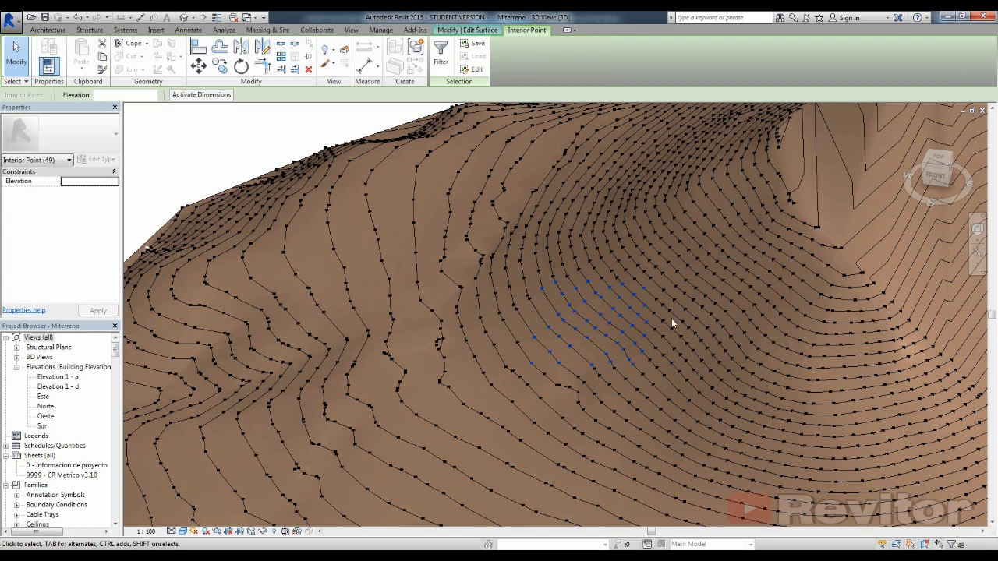
key("Delete")
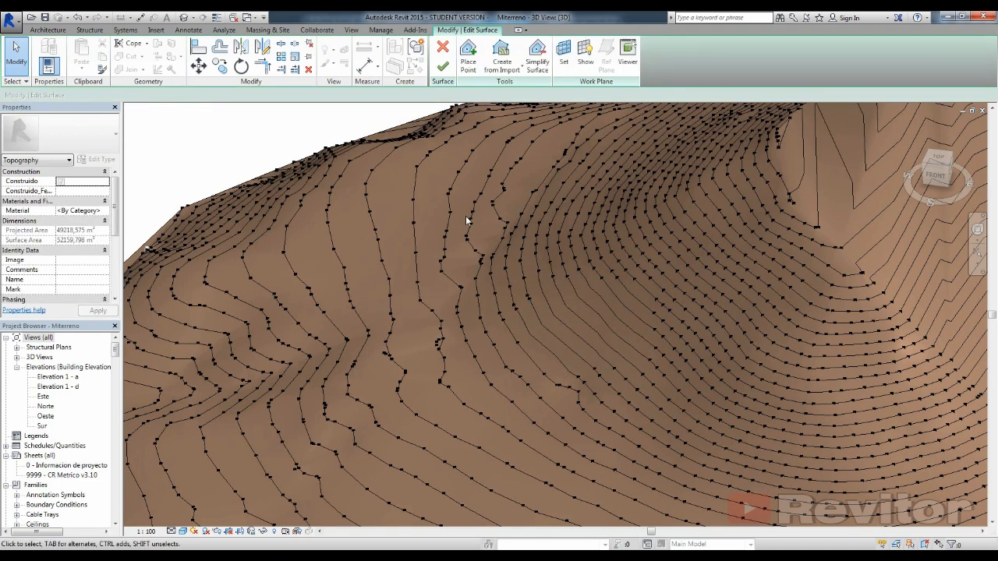
left_click_drag(479, 219, 597, 320)
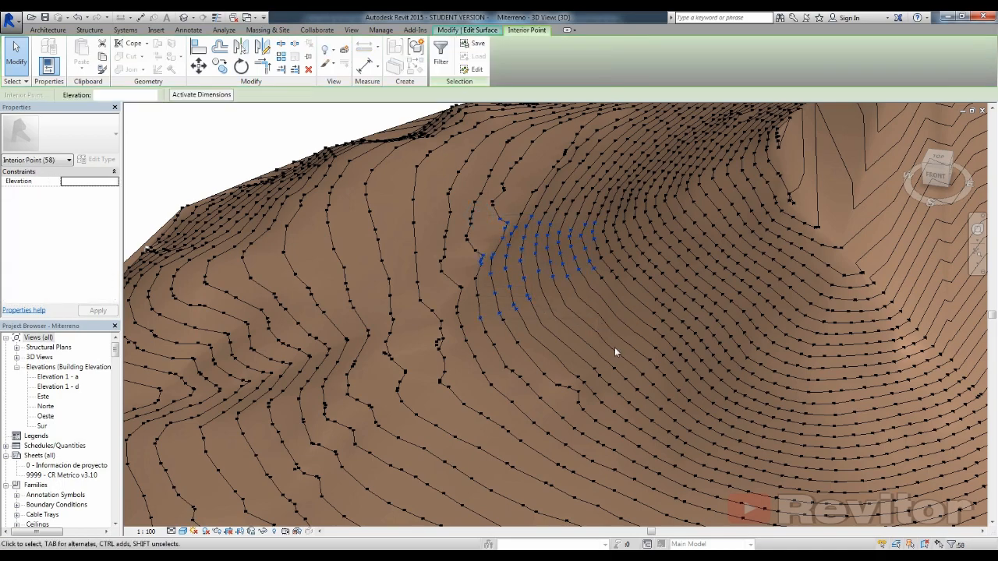
key("Delete")
Delete a larger block of interior points from the steep contours just beneath the peak
scroll(550, 345, "down", 2)
middle_click_drag(550, 345, 551, 297)
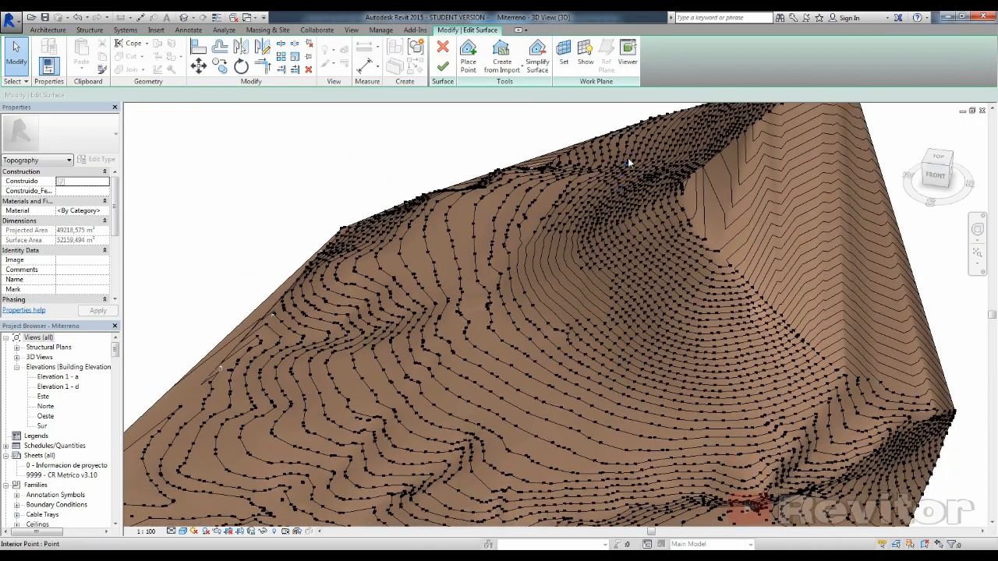
left_click(647, 146)
scroll(699, 188, "up", 2)
left_click_drag(711, 218, 562, 150)
left_click(735, 226)
key("Delete")
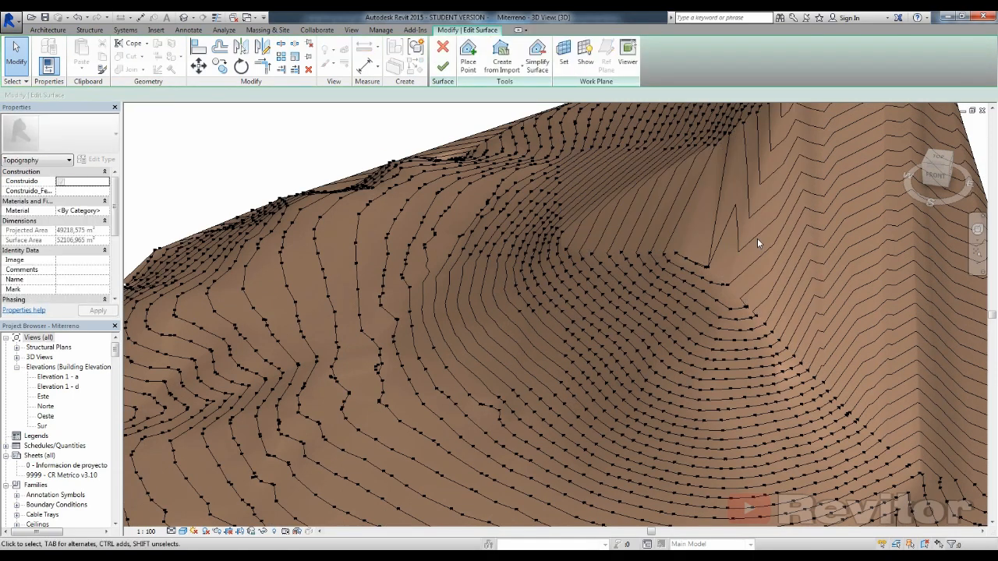
Look over the thinned-out surface as a whole and discard the surface edits
scroll(757, 238, "down", 5)
middle_click_drag(688, 319, 773, 223, "shift")
middle_click_drag(617, 296, 563, 330, "shift")
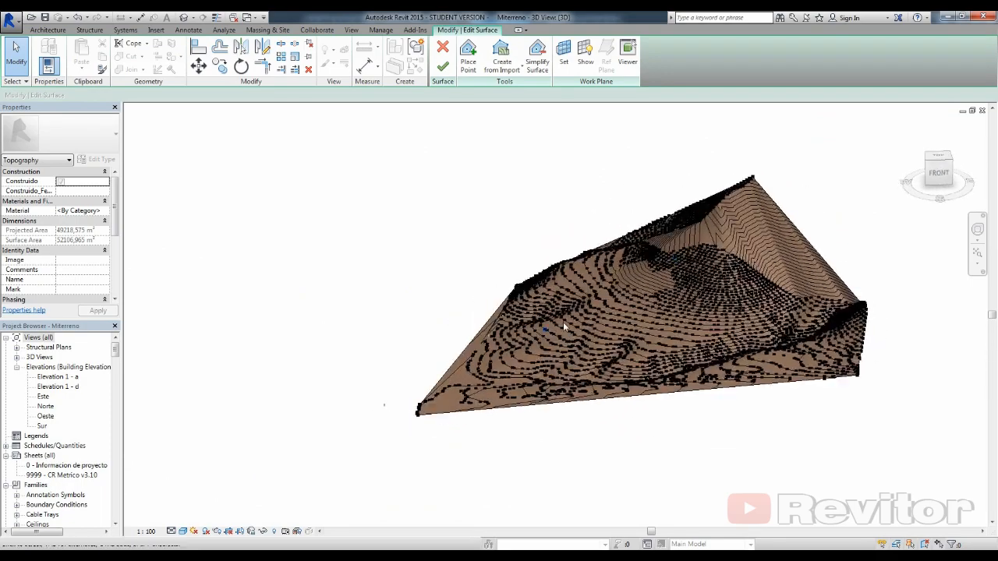
scroll(626, 260, "up", 3)
scroll(626, 261, "down", 3)
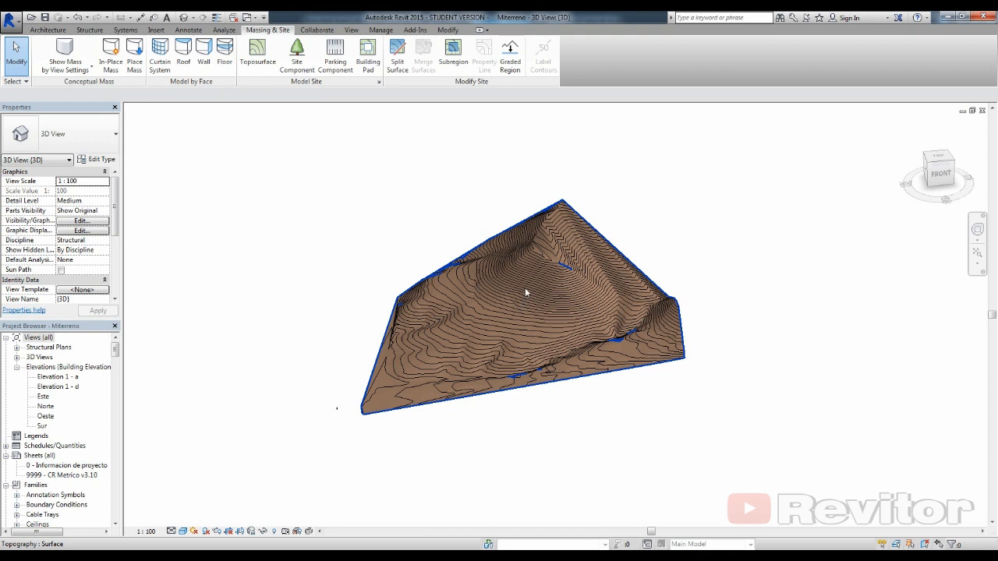
Set the toposurface's created phase to Existing, apply it and view the deselected terrain from another side
left_click(524, 288)
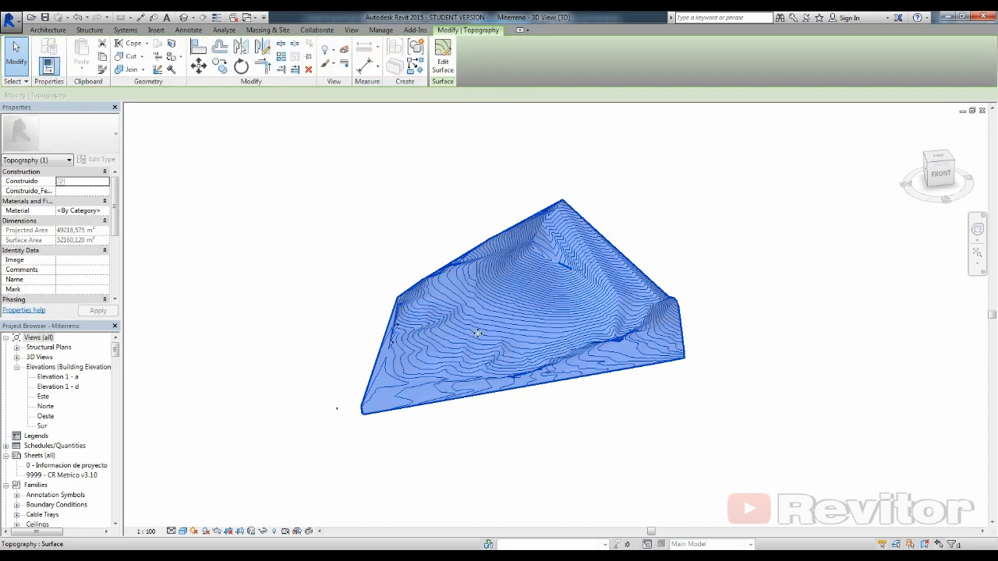
scroll(43, 254, "down", 2)
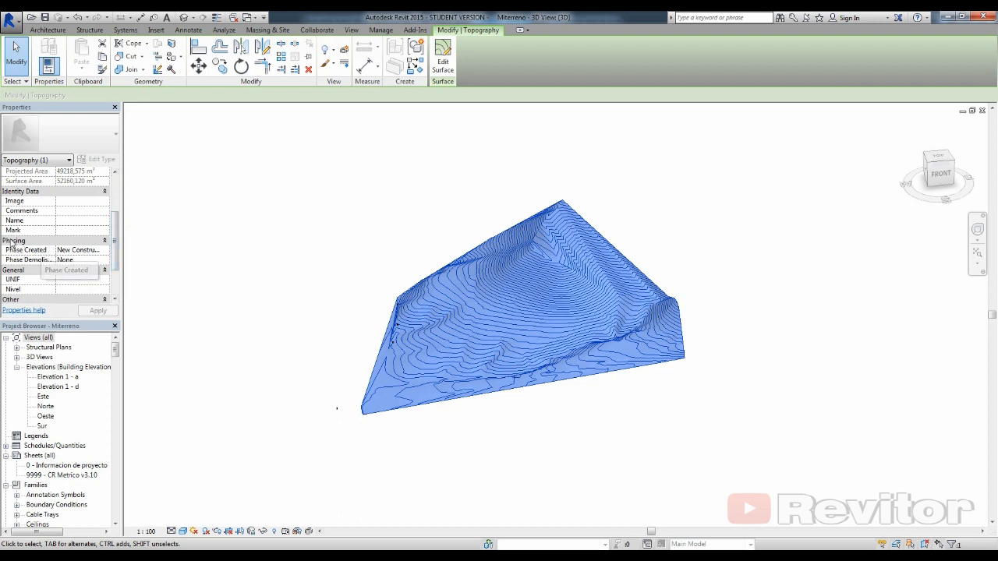
left_click(78, 250)
left_click(104, 250)
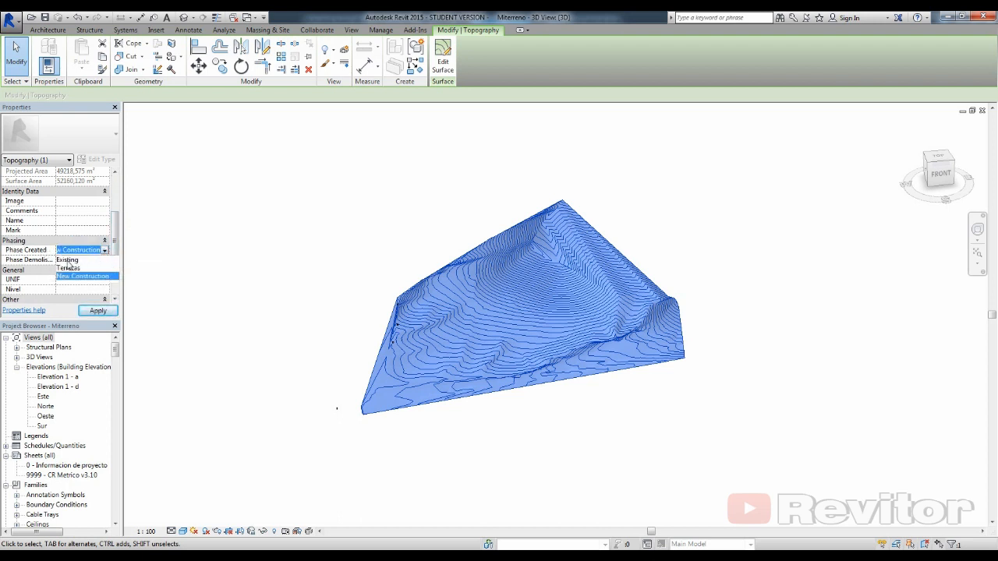
left_click(67, 260)
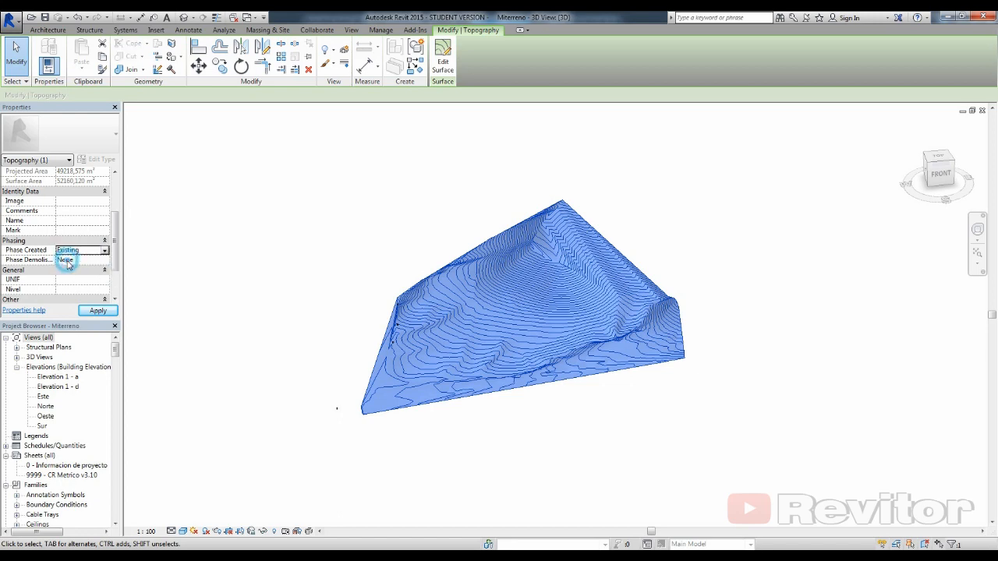
left_click(97, 311)
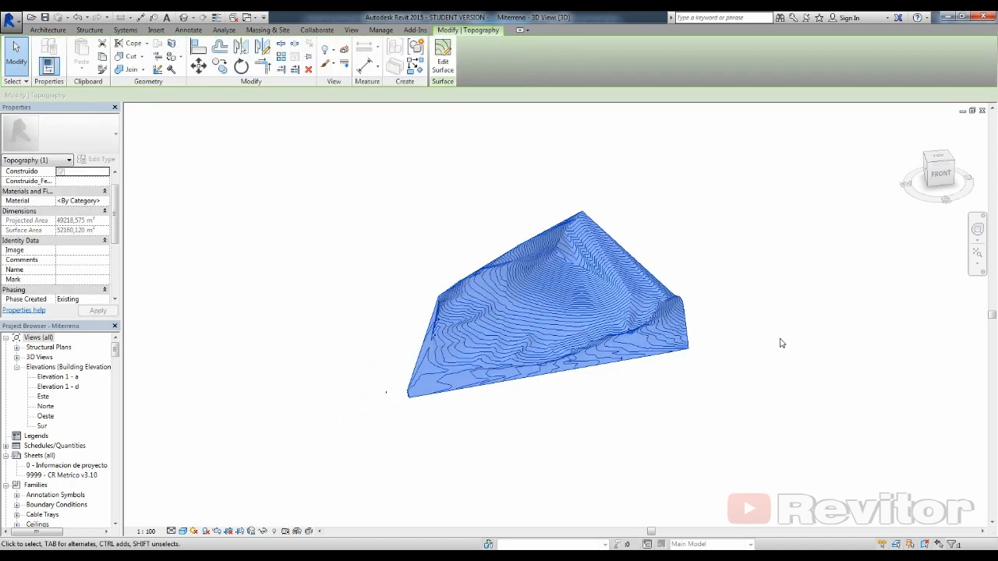
left_click(782, 343)
middle_click_drag(778, 339, 631, 277, "shift")
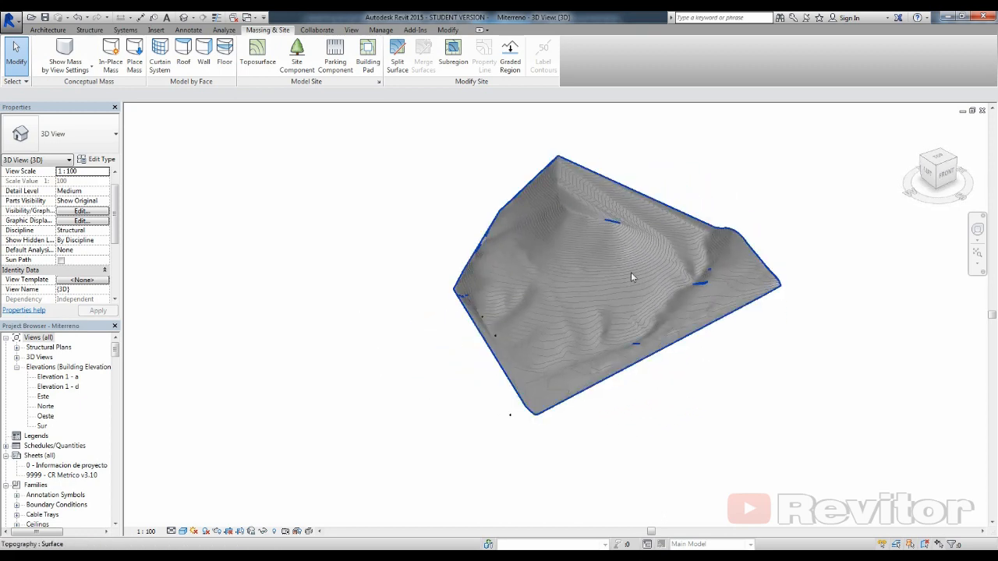
Examine the finished terrain surface in 3D from several angles, both up close and as a whole, including its slopes and edges
scroll(632, 269, "up", 3)
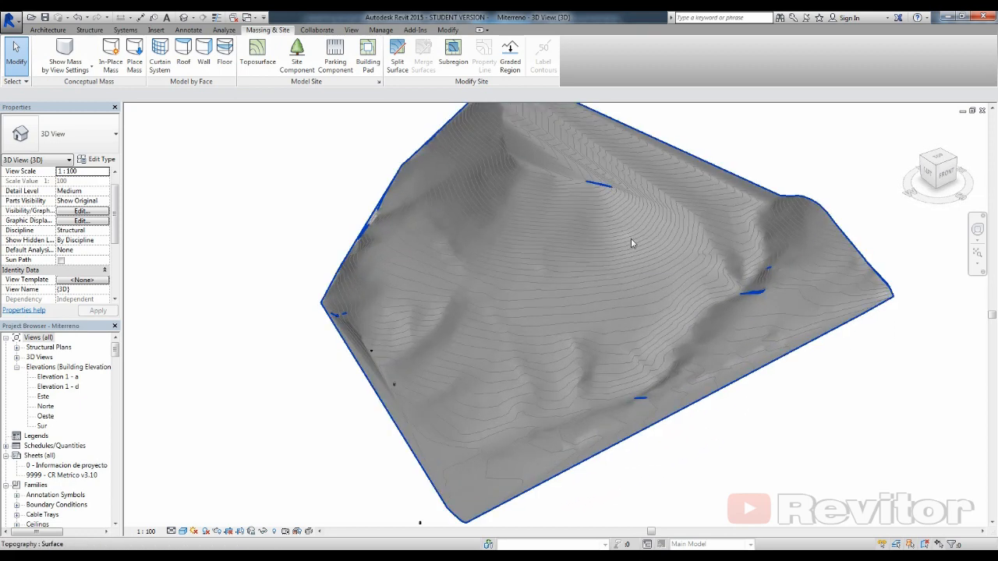
scroll(649, 222, "down", 5)
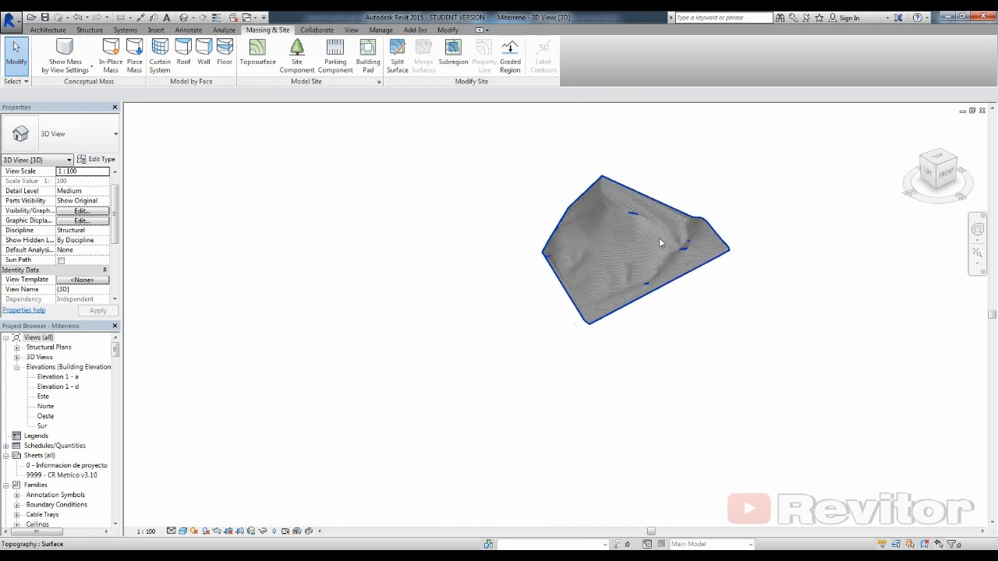
middle_click_drag(701, 268, 595, 345, "shift")
scroll(590, 344, "up", 3)
middle_click_drag(495, 368, 662, 346, "shift")
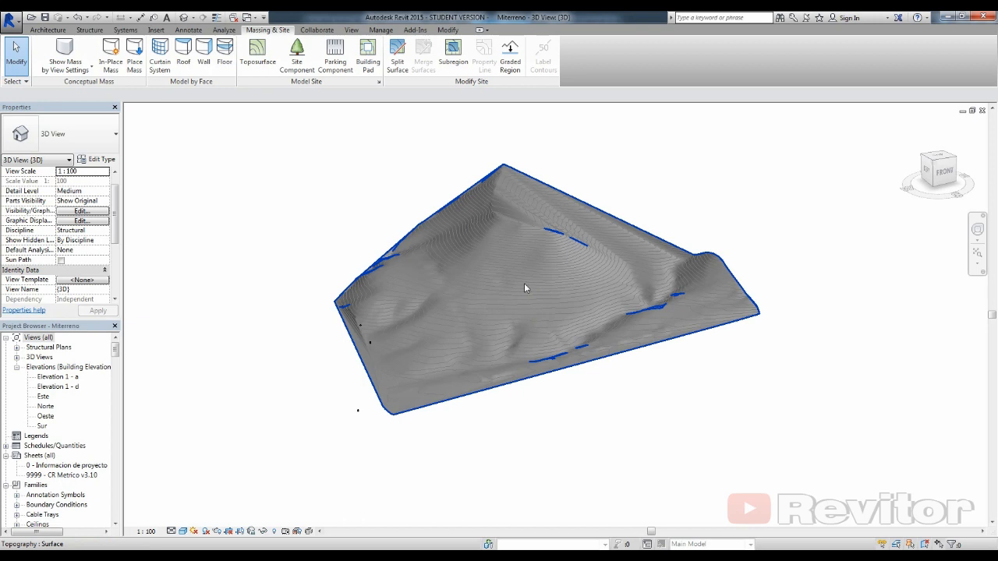
middle_click_drag(526, 286, 532, 323, "shift")
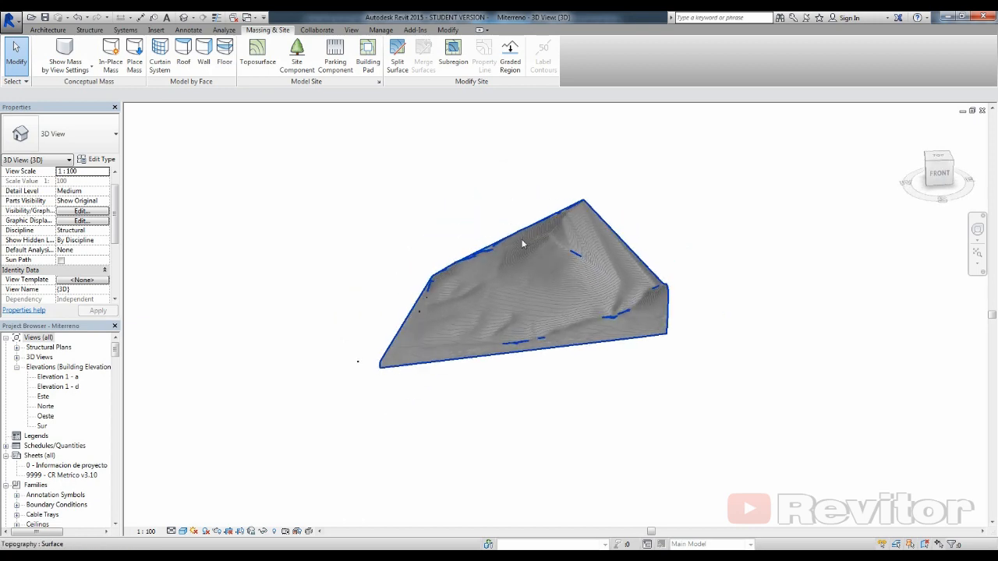
scroll(555, 260, "up", 4)
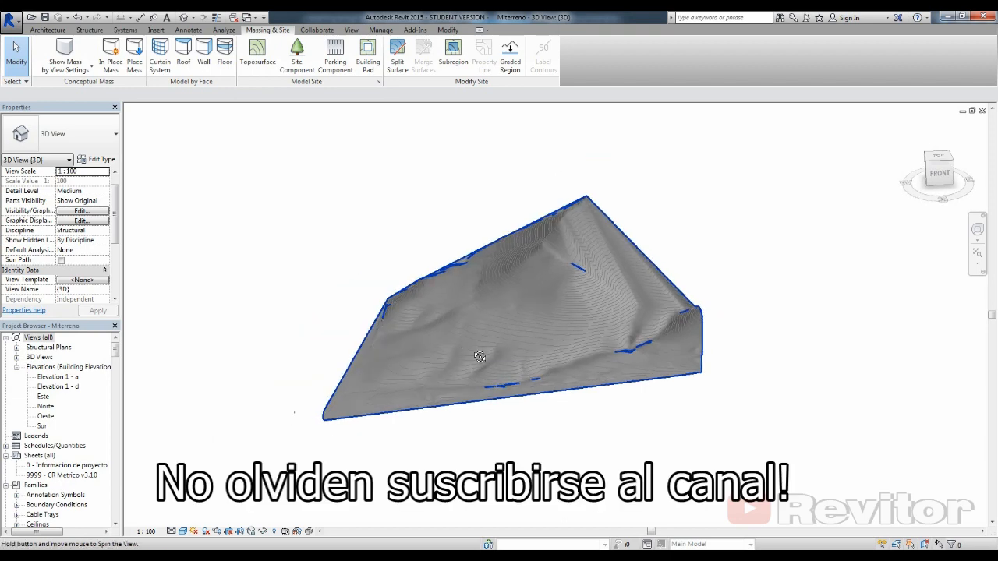
middle_click_drag(475, 350, 545, 284, "shift")
scroll(544, 281, "up", 2)
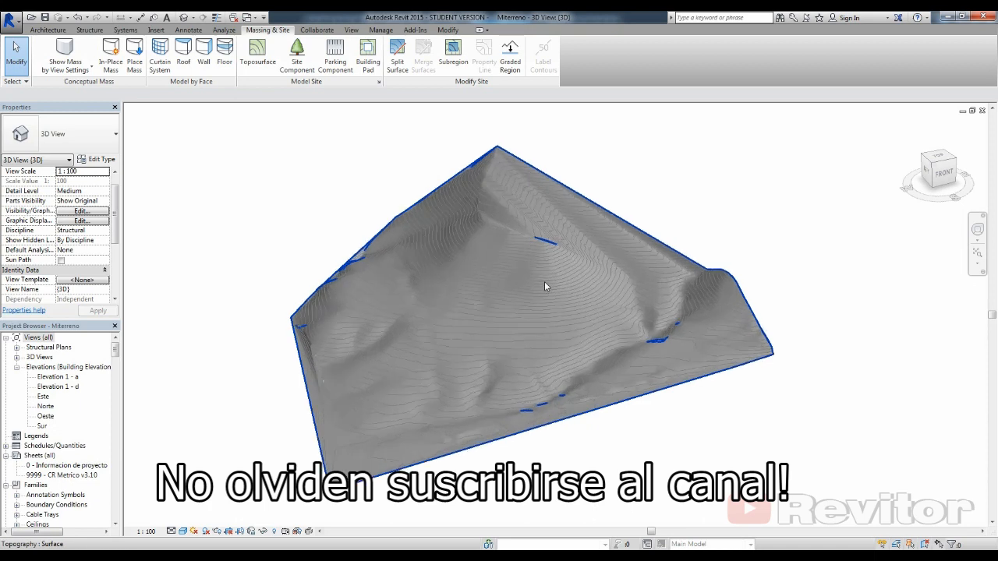